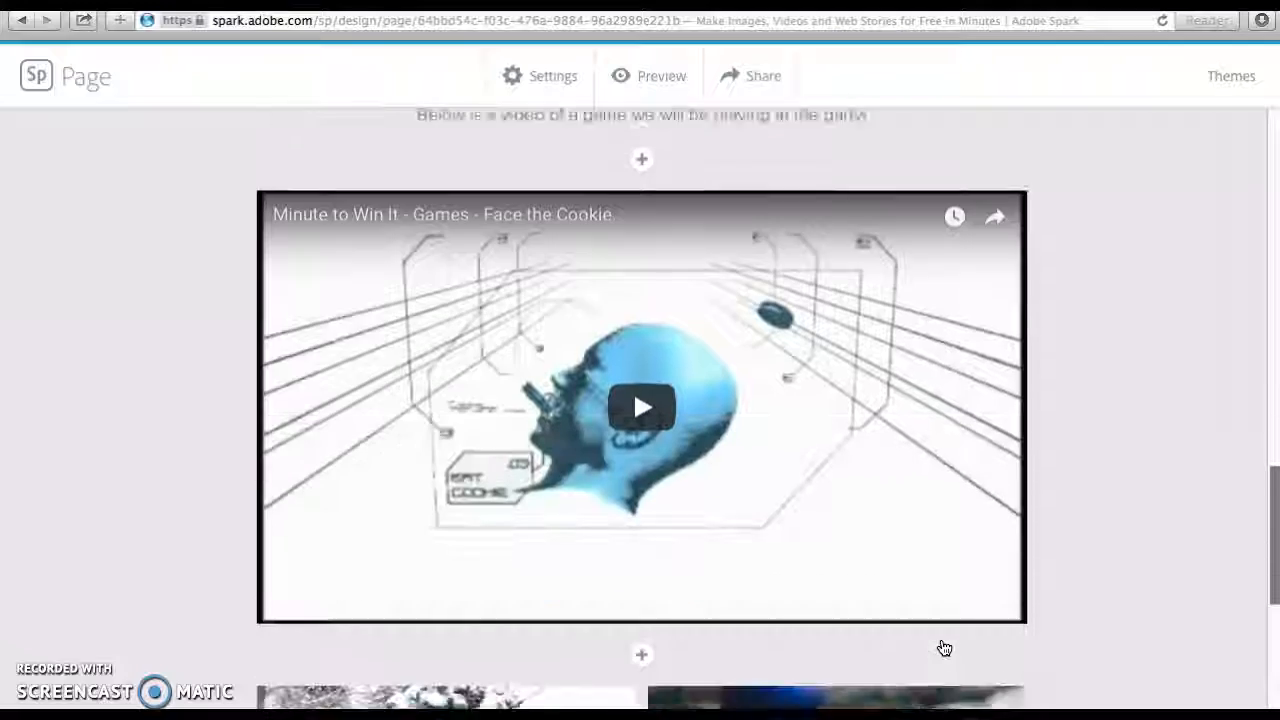
Step: Insert a glideshow below the photo grid at the end of the page
scroll(943, 648, down, 3)
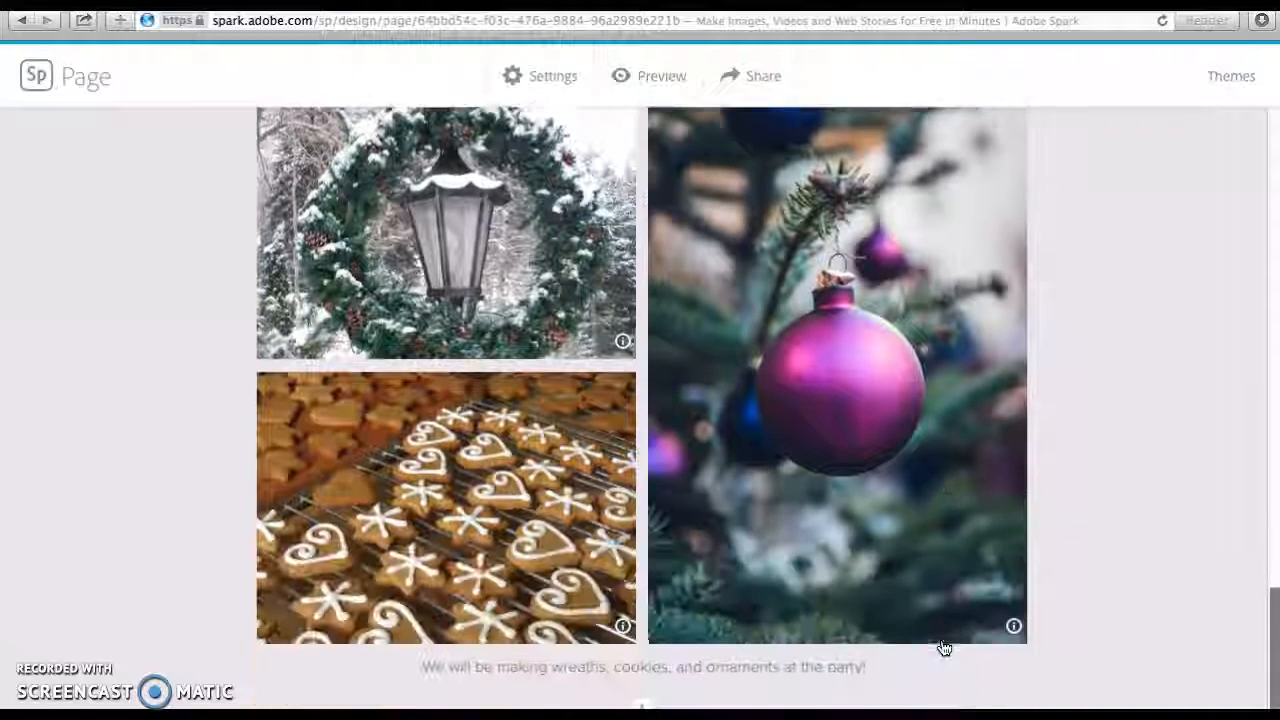
scroll(1143, 538, down, 3)
click(1143, 538)
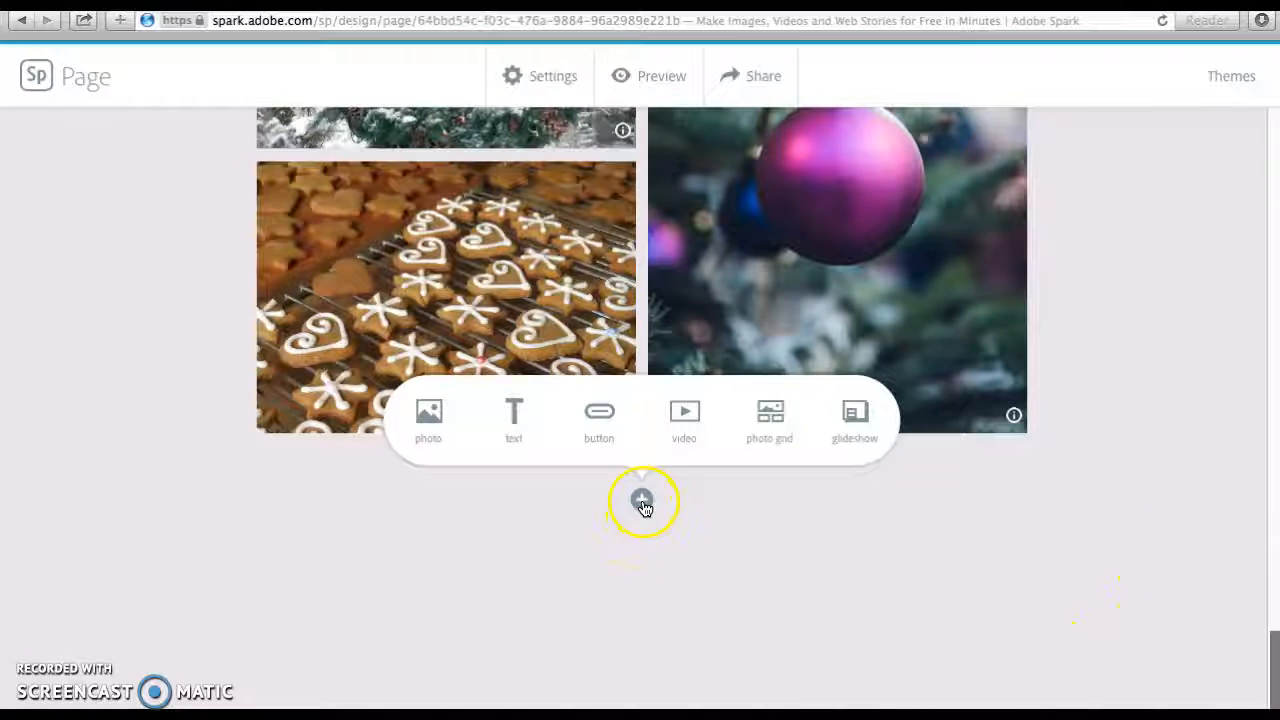
click(856, 425)
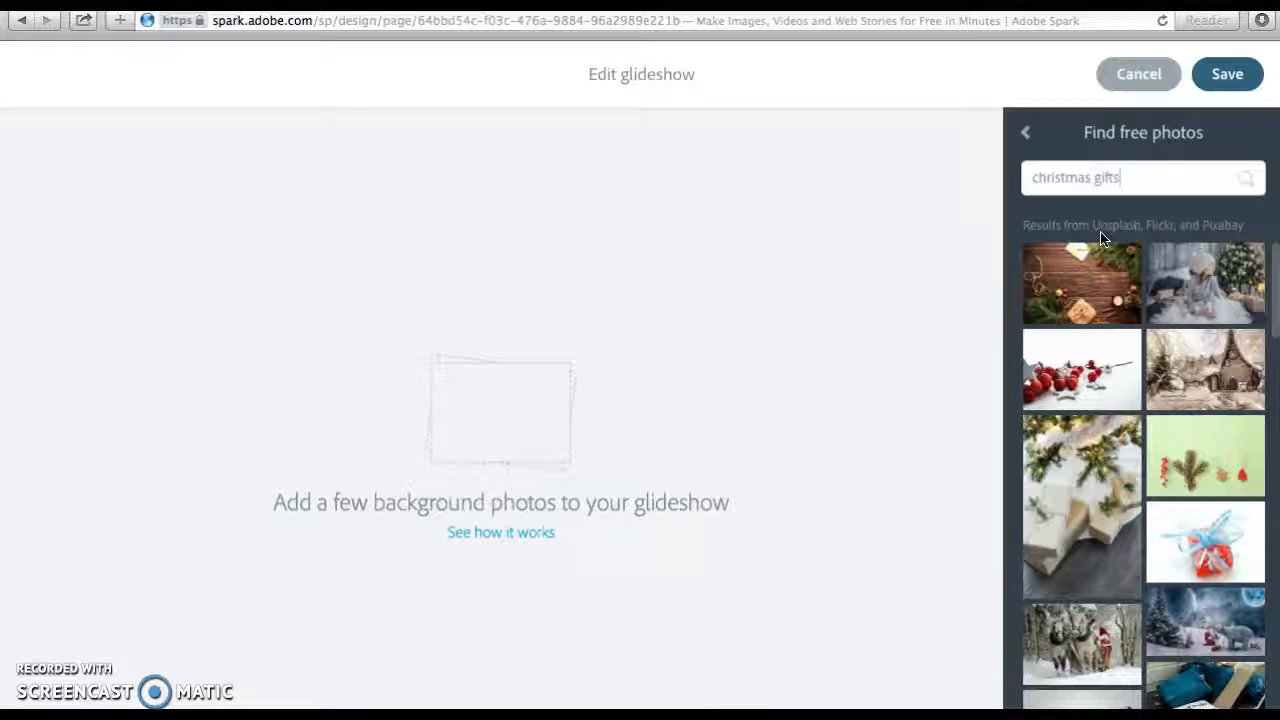
Step: Add the photo of striped stockings among wrapped presents from the free photos for "christmas gifts" to the glideshow
click(1026, 133)
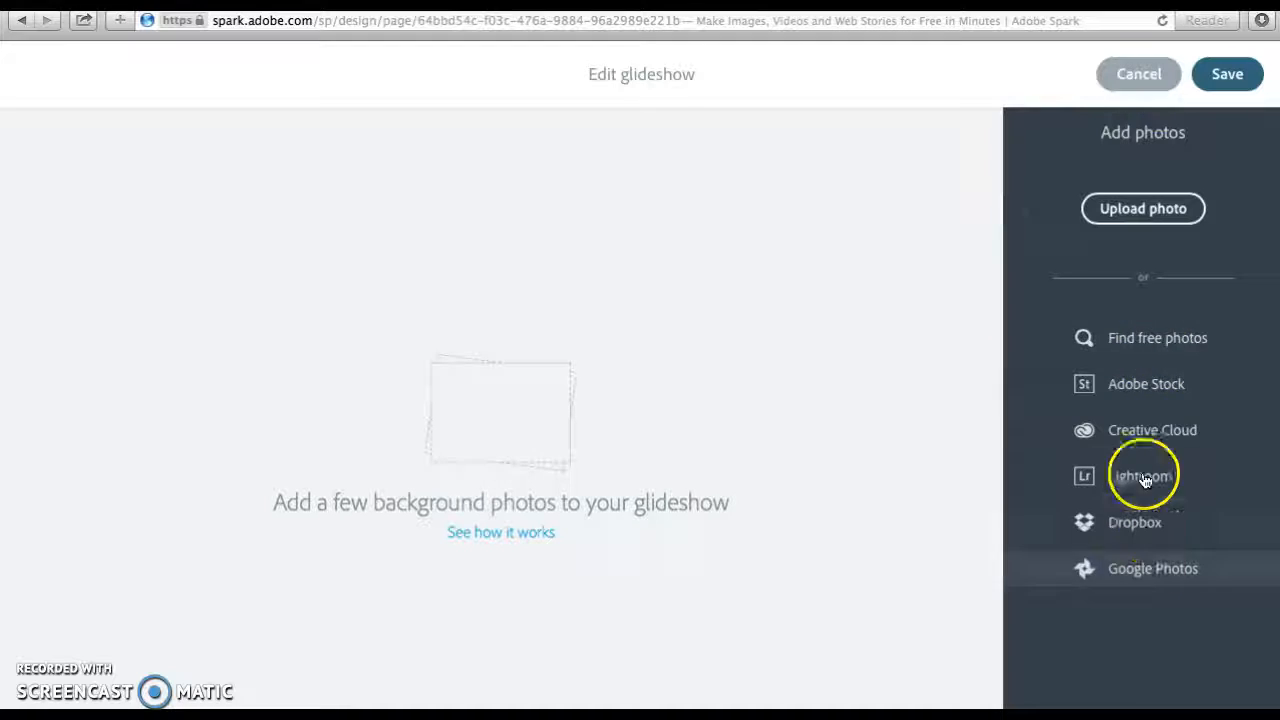
click(1143, 341)
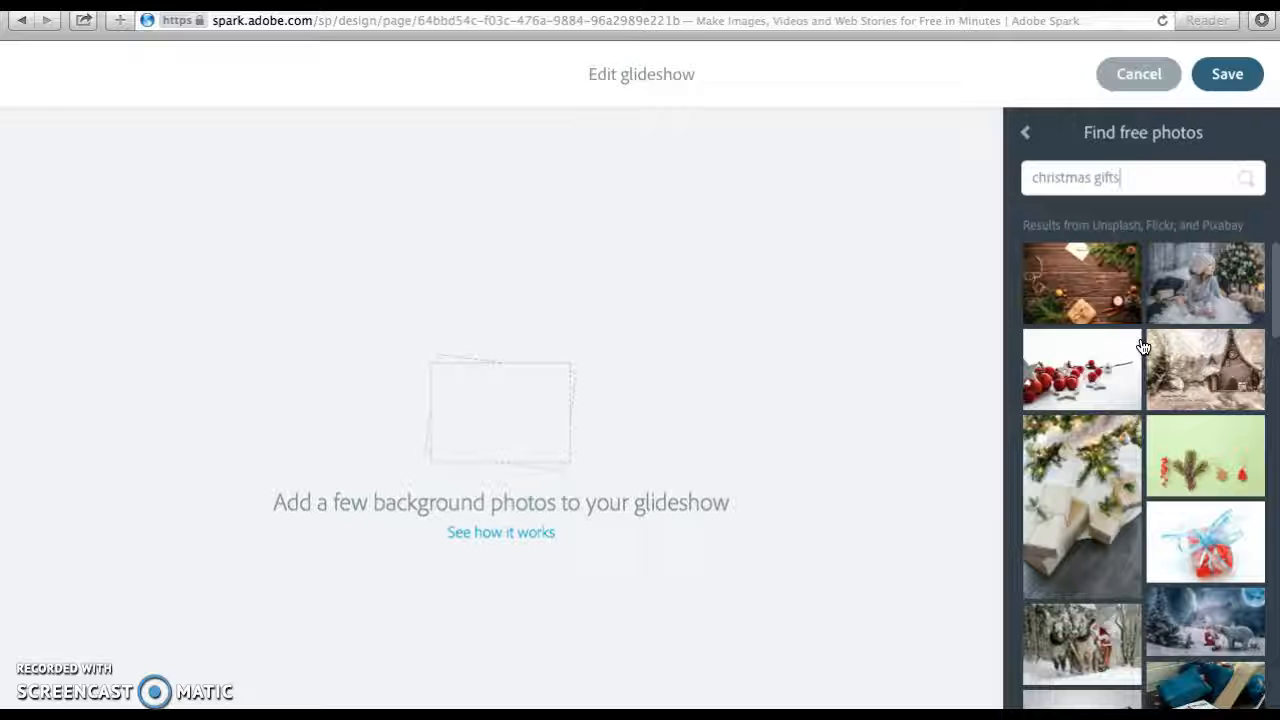
scroll(1156, 594, down, 3)
scroll(1158, 597, down, 5)
click(1220, 497)
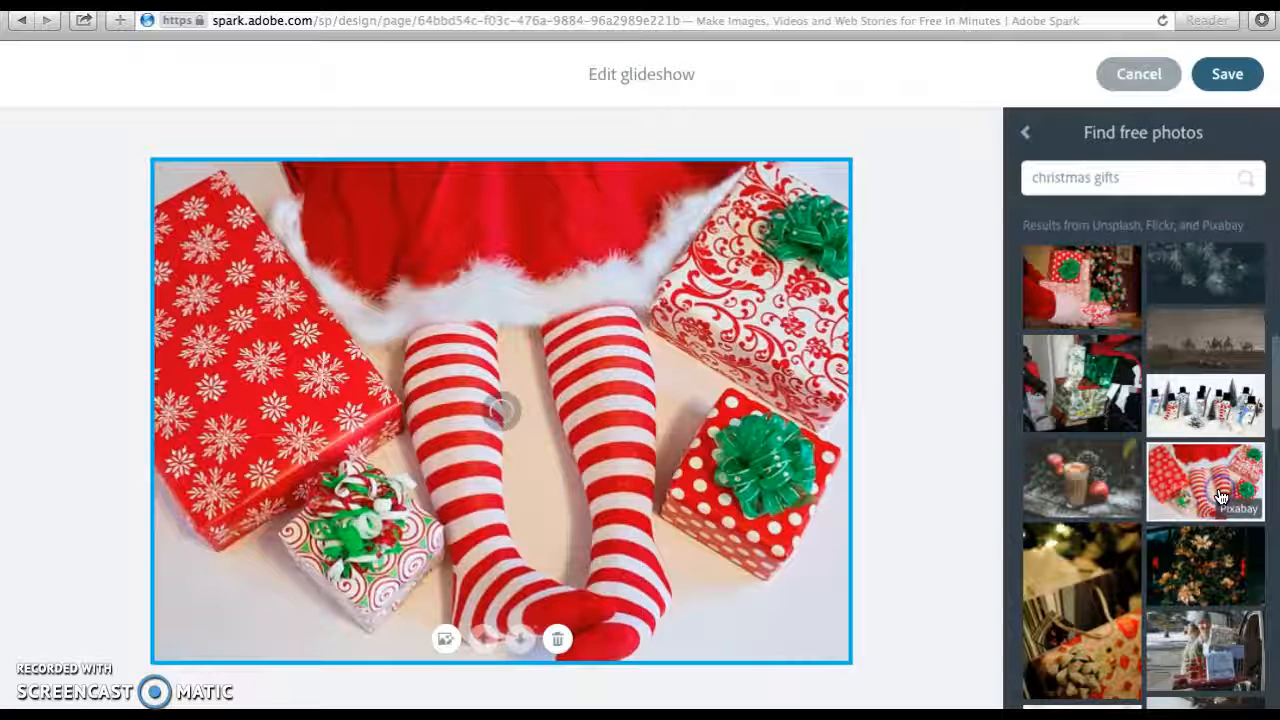
Step: Search the free photos for "elf on shelf", add the elf peeking from behind a woven star ornament, and save the glideshow
triple_click(1107, 177)
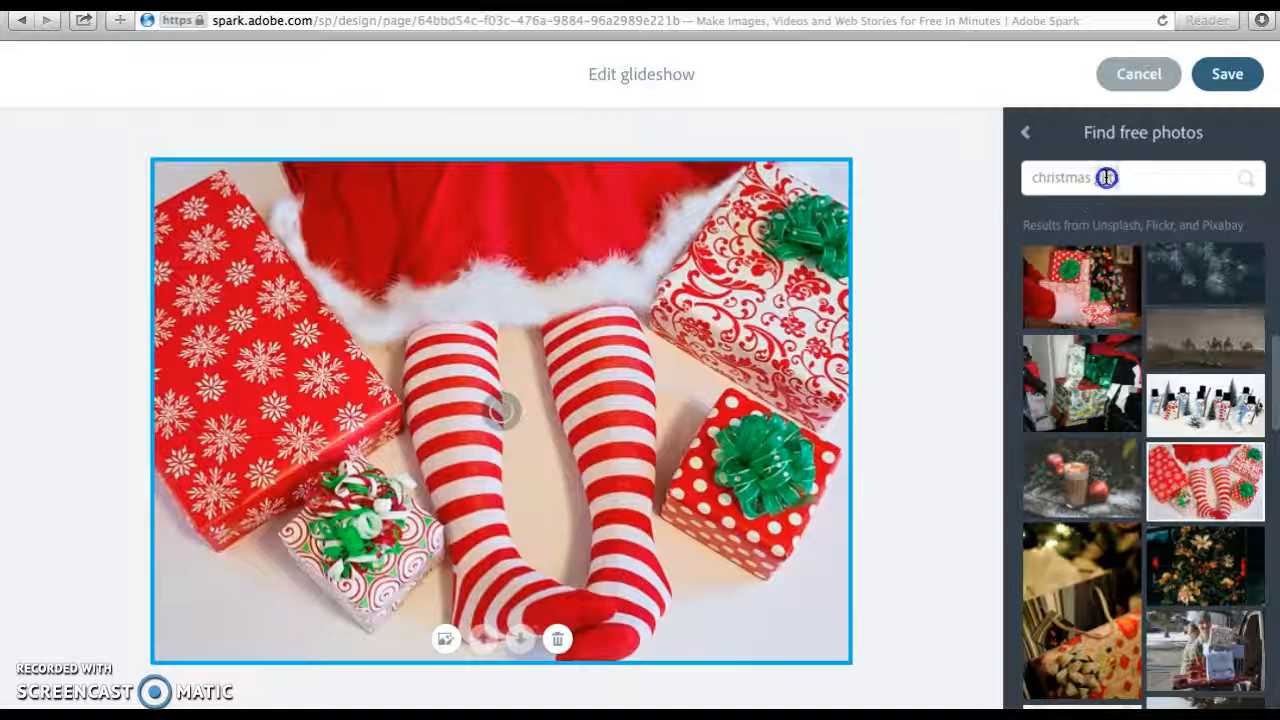
text(elf on shelf)
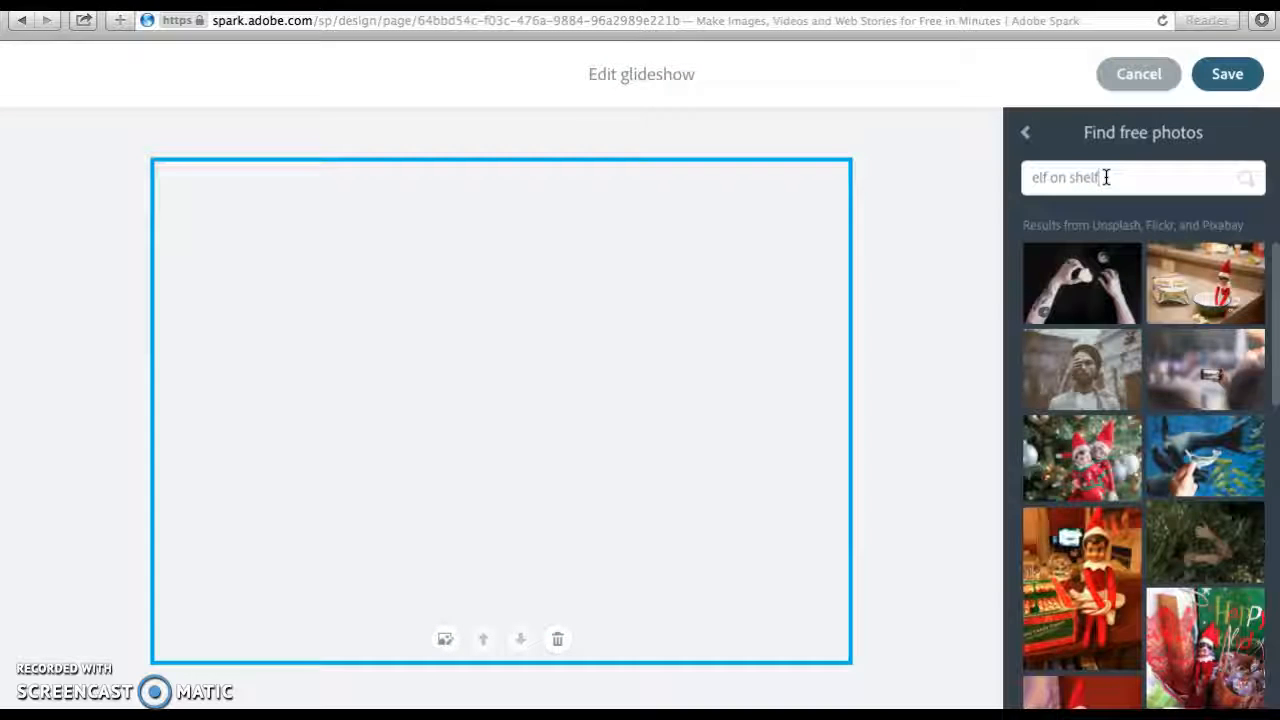
scroll(1148, 500, down, 3)
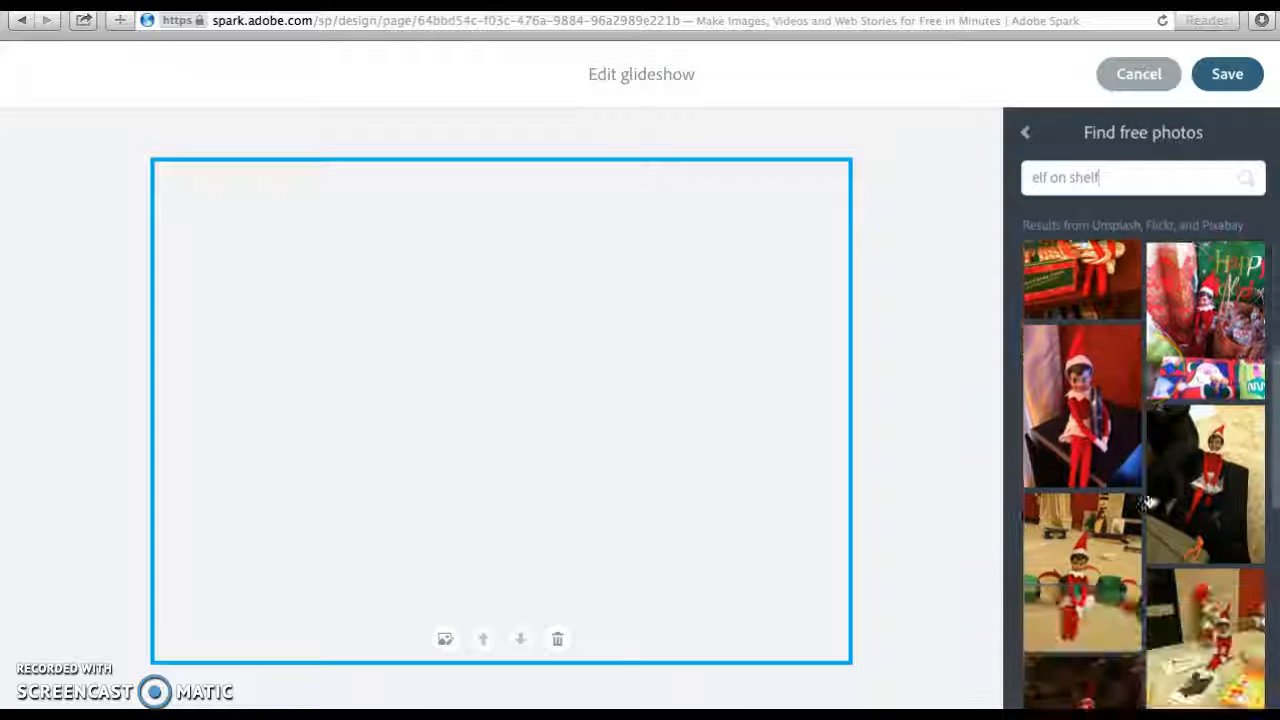
scroll(1148, 500, down, 3)
scroll(1152, 502, down, 3)
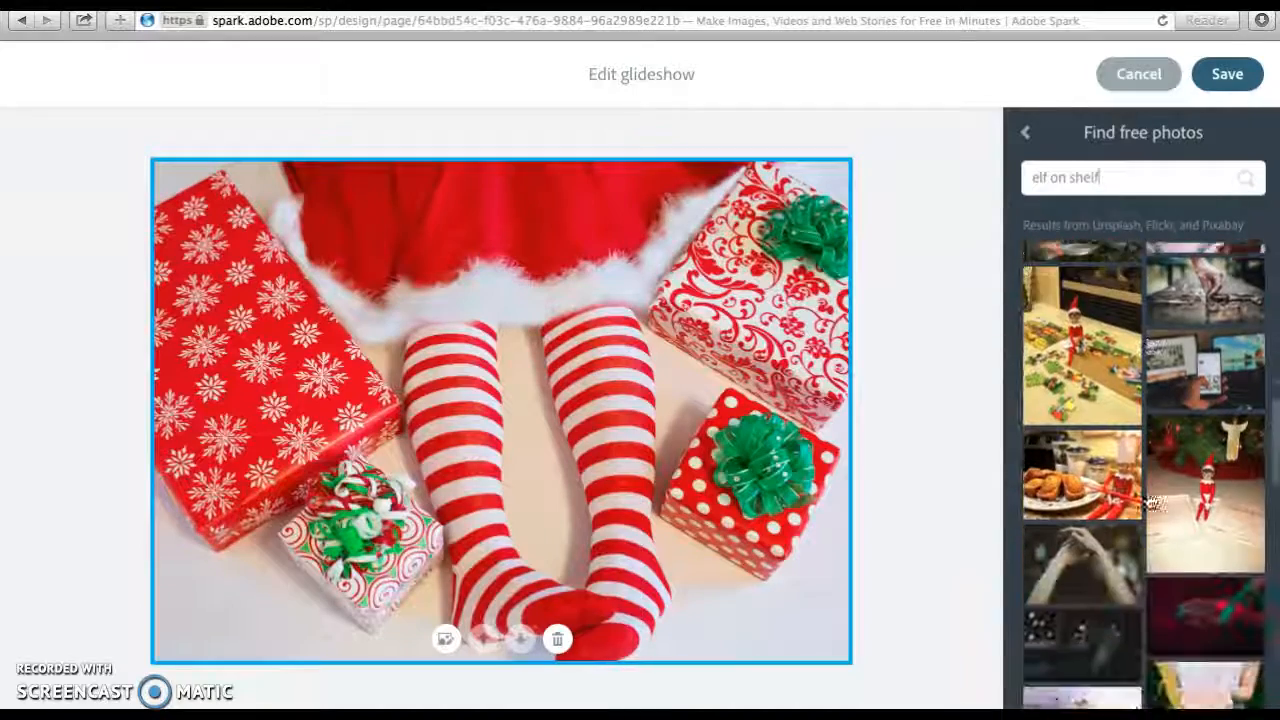
scroll(1148, 501, down, 3)
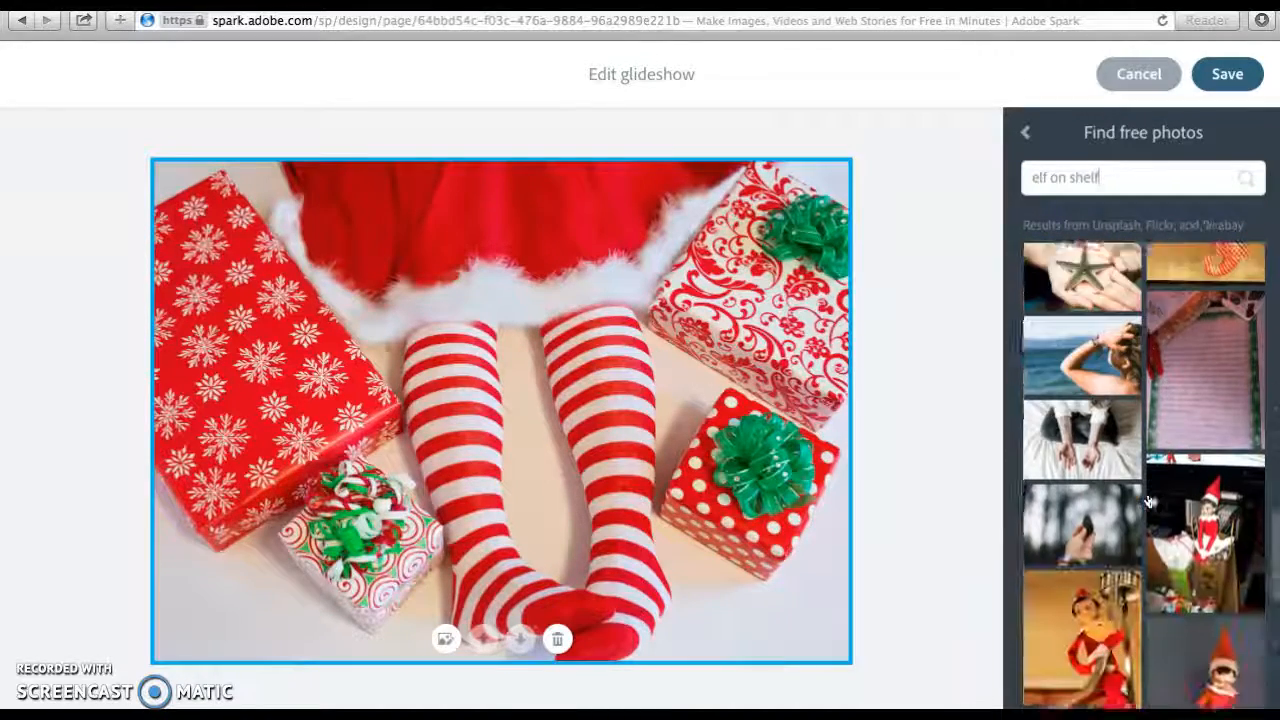
scroll(1148, 502, down, 2)
scroll(1150, 502, down, 1)
scroll(1150, 502, down, 4)
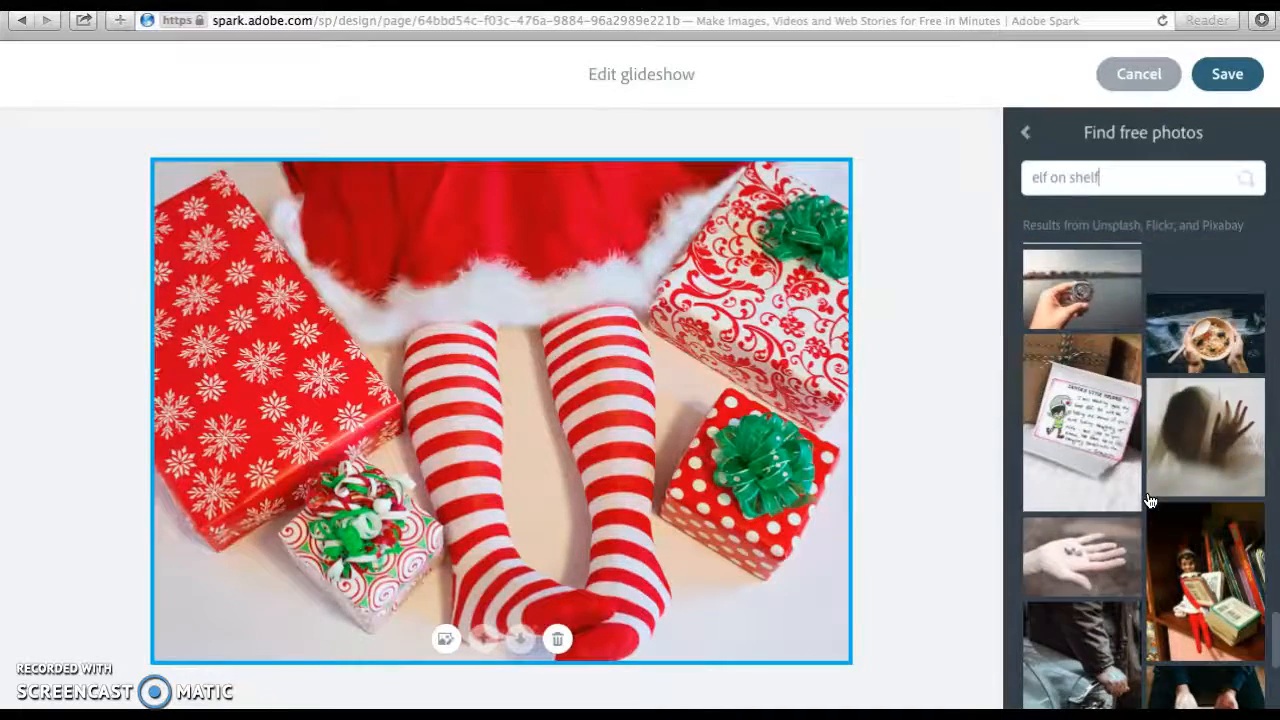
scroll(1150, 502, down, 3)
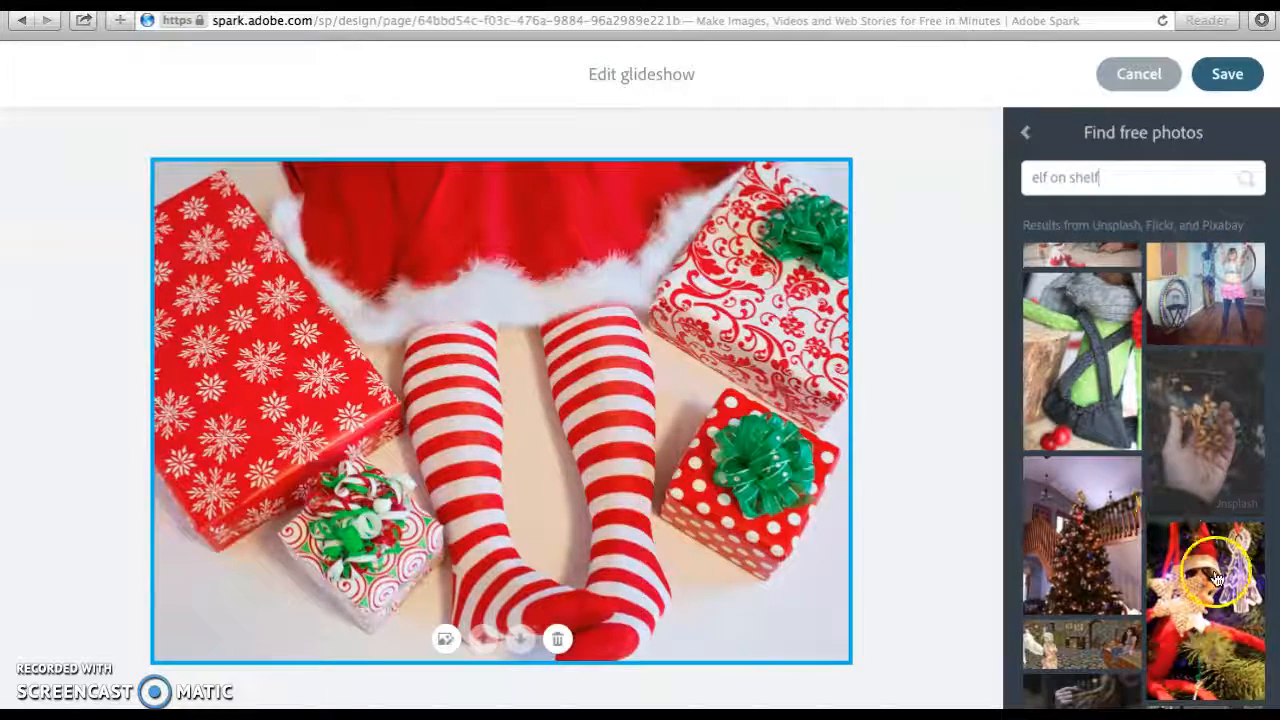
click(1210, 608)
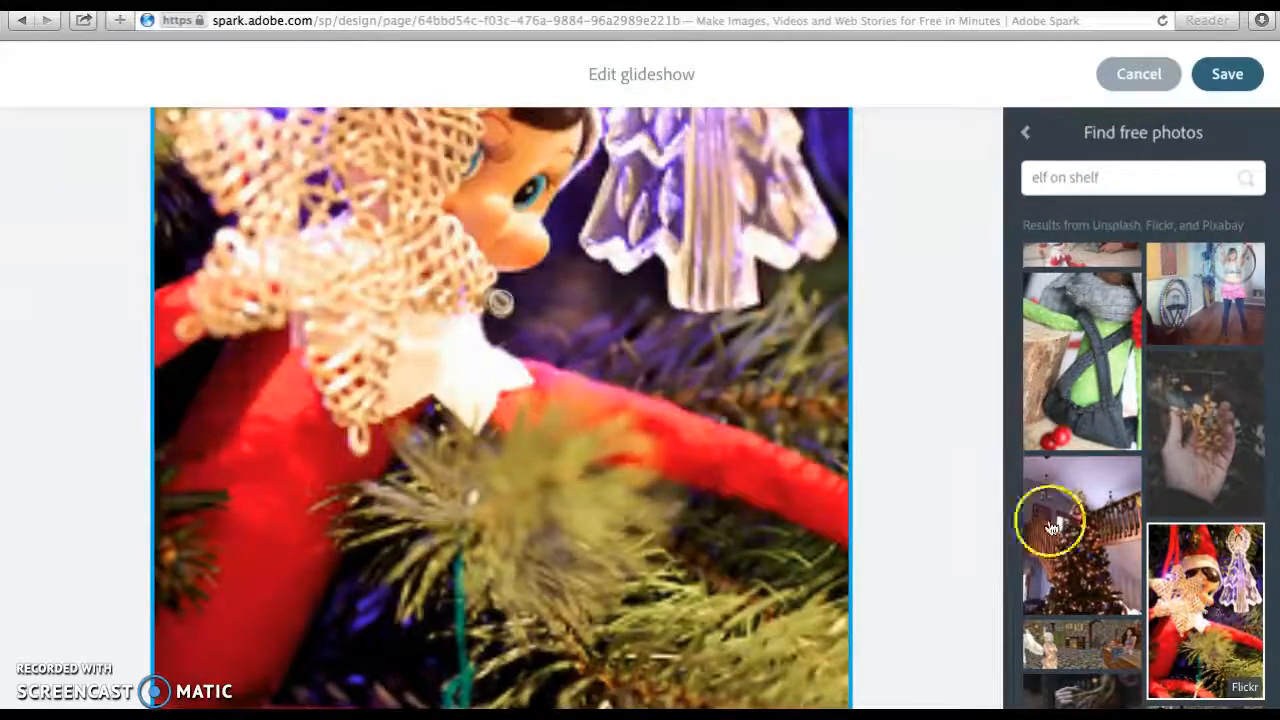
scroll(886, 346, up, 5)
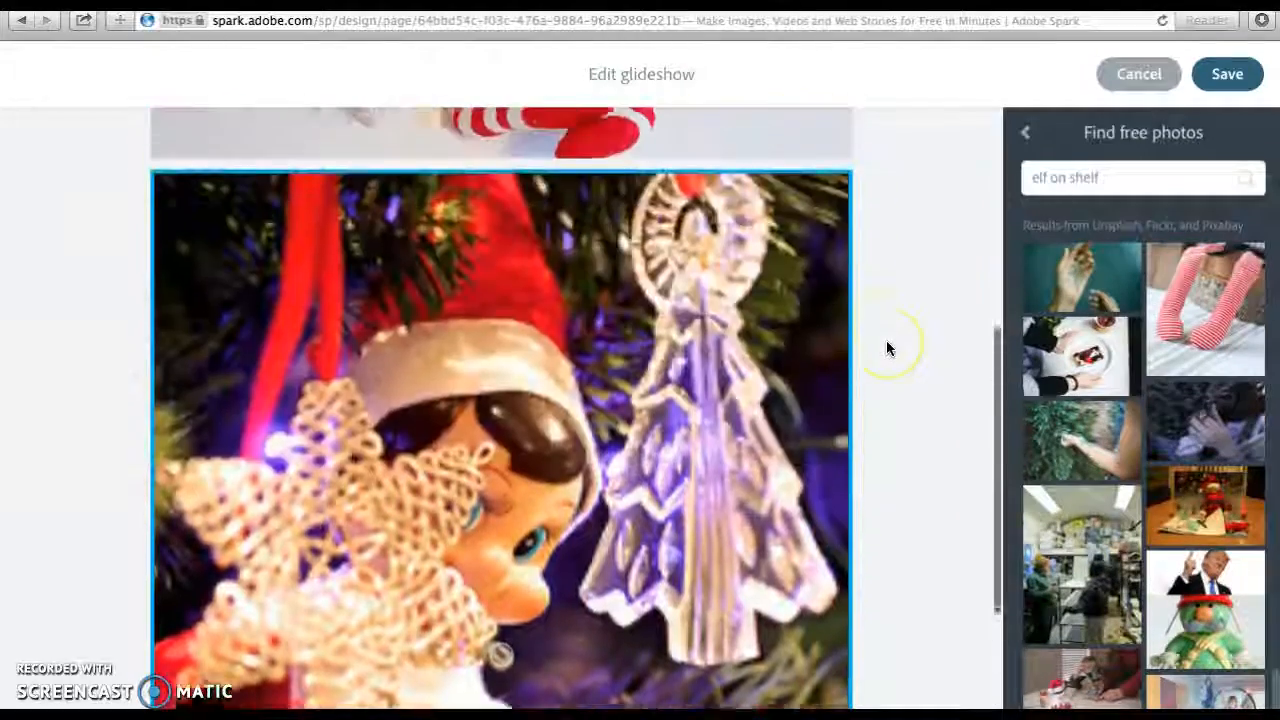
click(1222, 76)
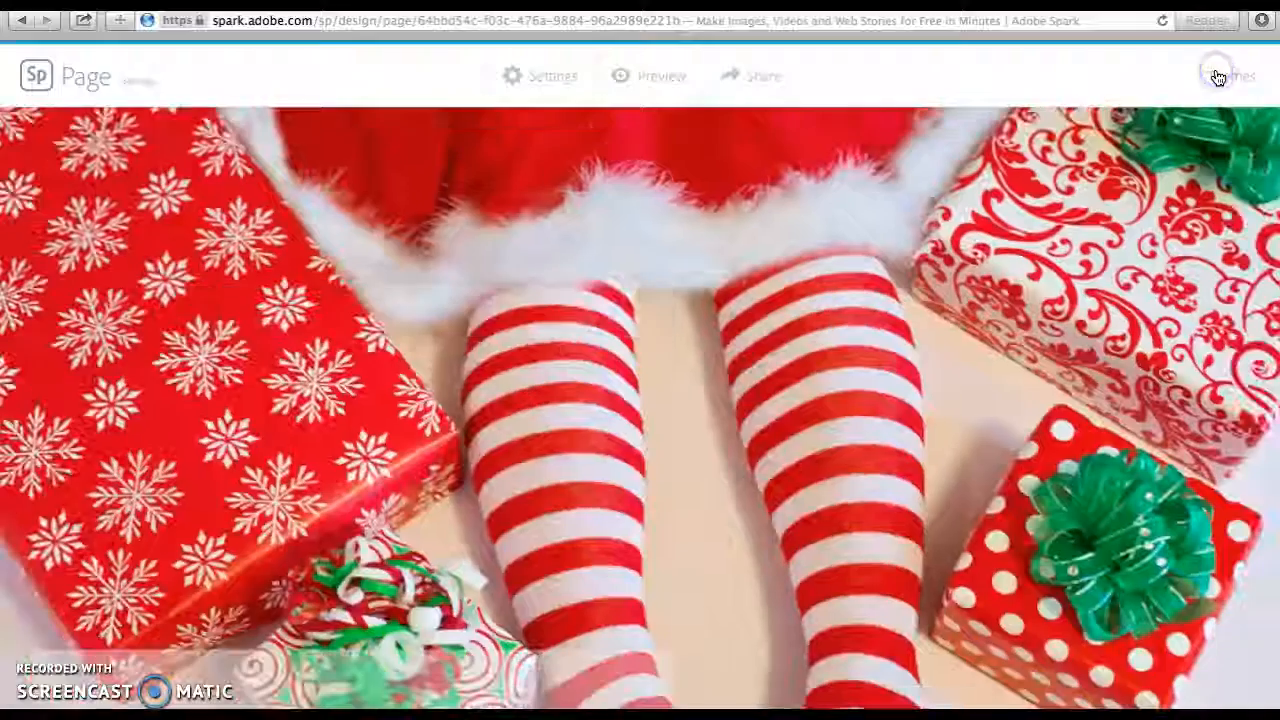
Step: Review the glideshow on the page and reopen its photos for editing
scroll(766, 466, up, 3)
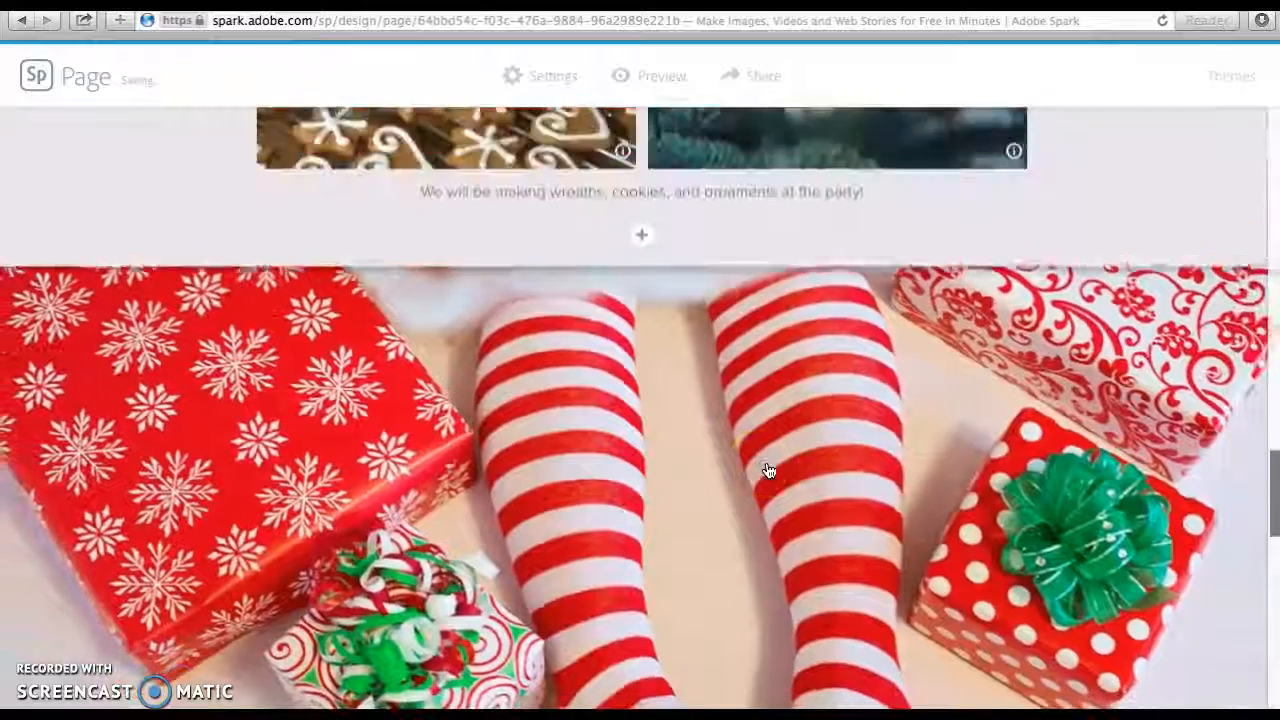
scroll(768, 470, down, 5)
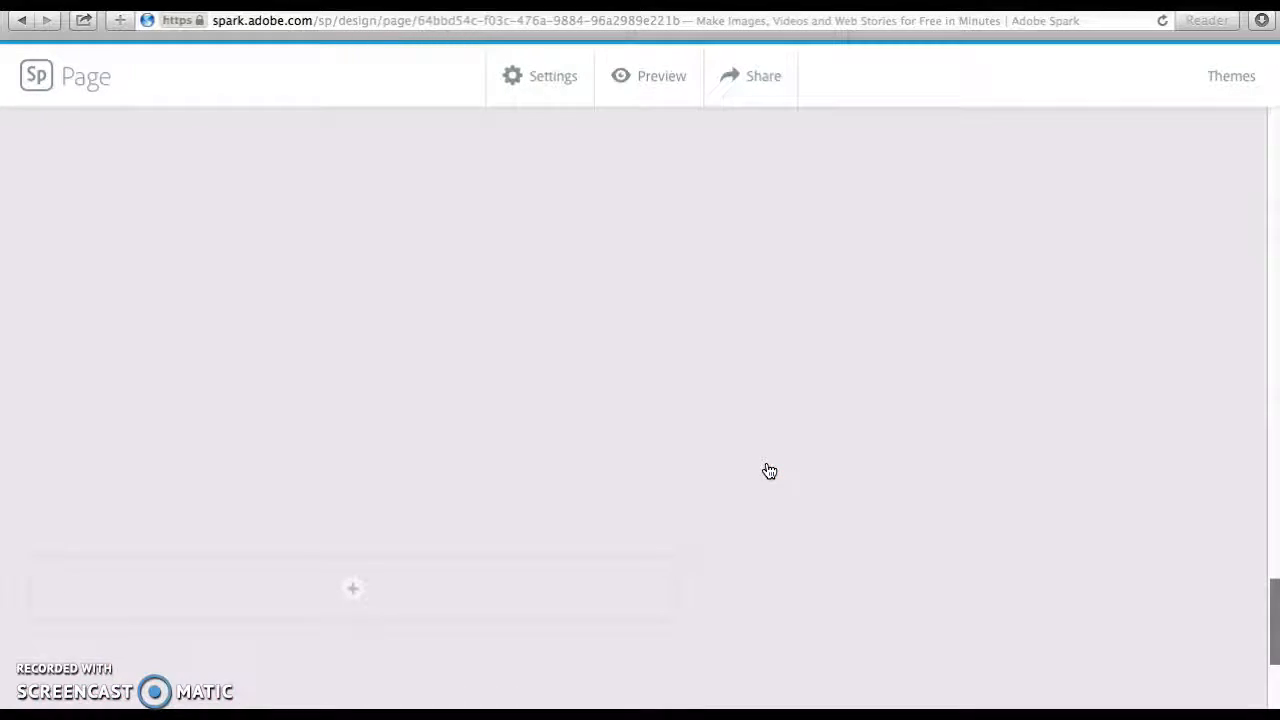
scroll(761, 405, up, 3)
scroll(760, 405, up, 2)
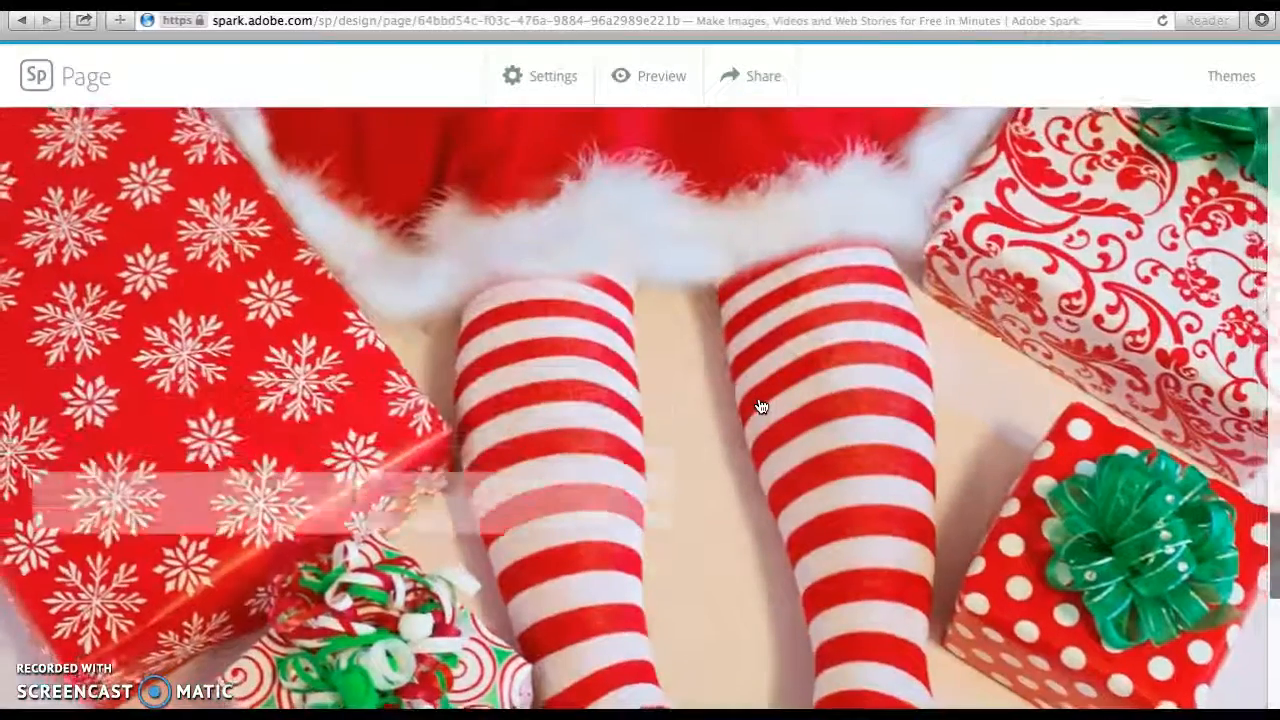
scroll(760, 405, up, 1)
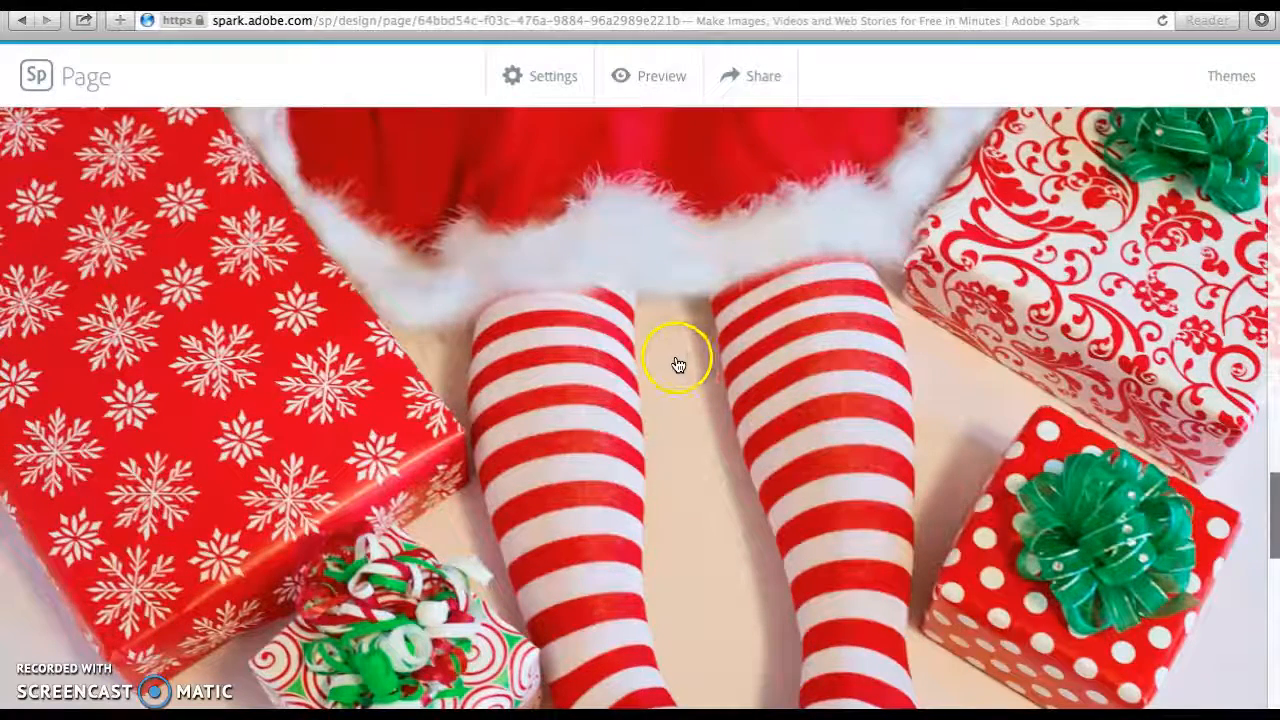
scroll(660, 280, up, 3)
click(608, 357)
click(566, 395)
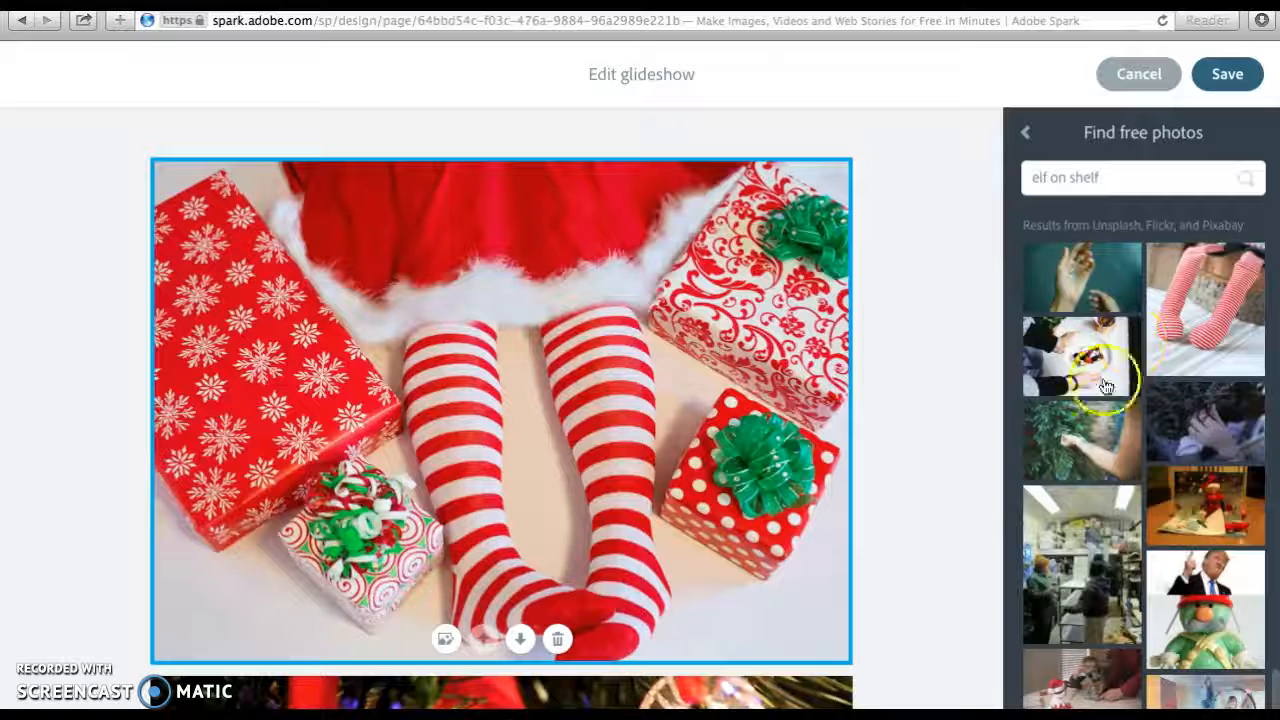
Step: Move the striped stockings photo after the elf photo in the glideshow and save the new order
click(610, 73)
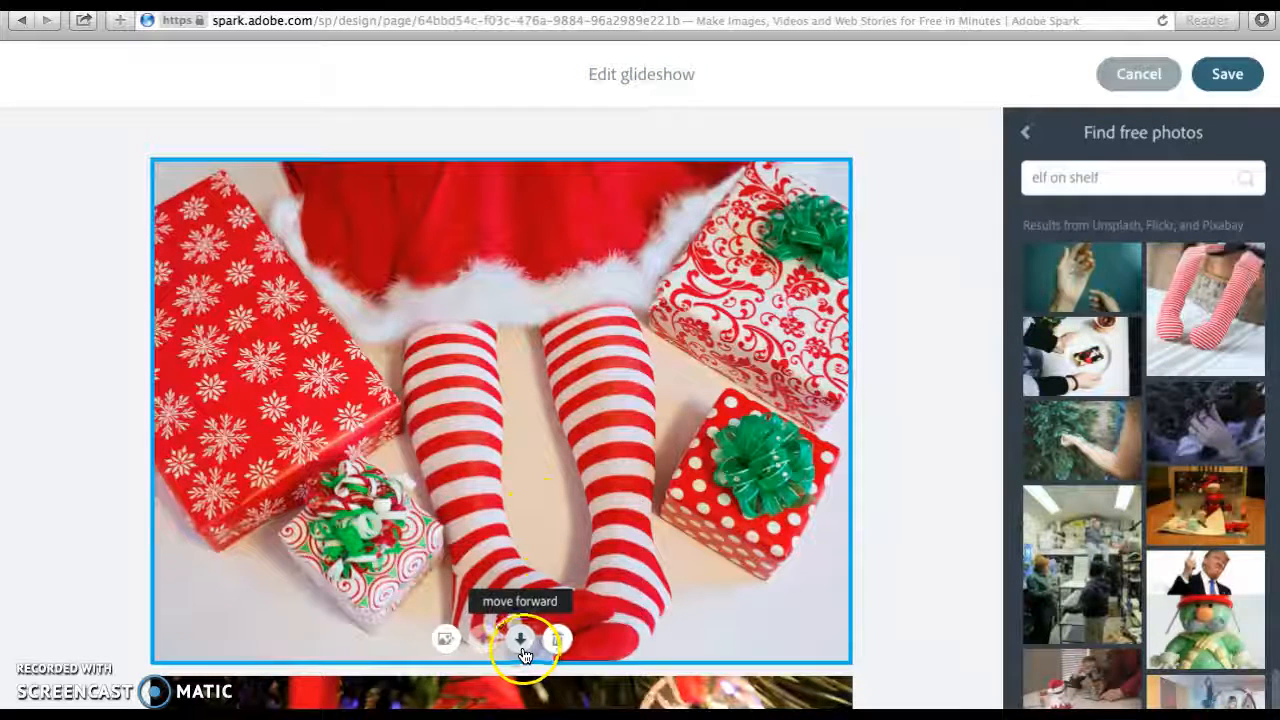
click(520, 642)
click(535, 340)
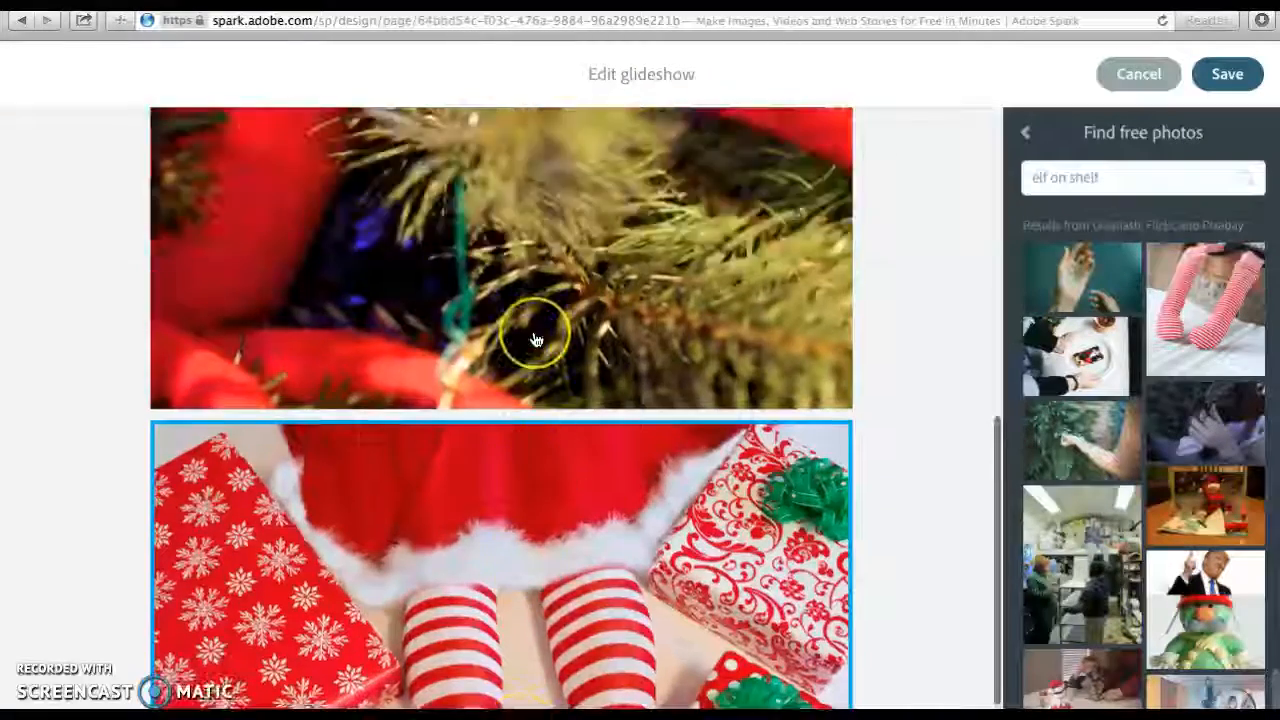
scroll(535, 340, up, 10)
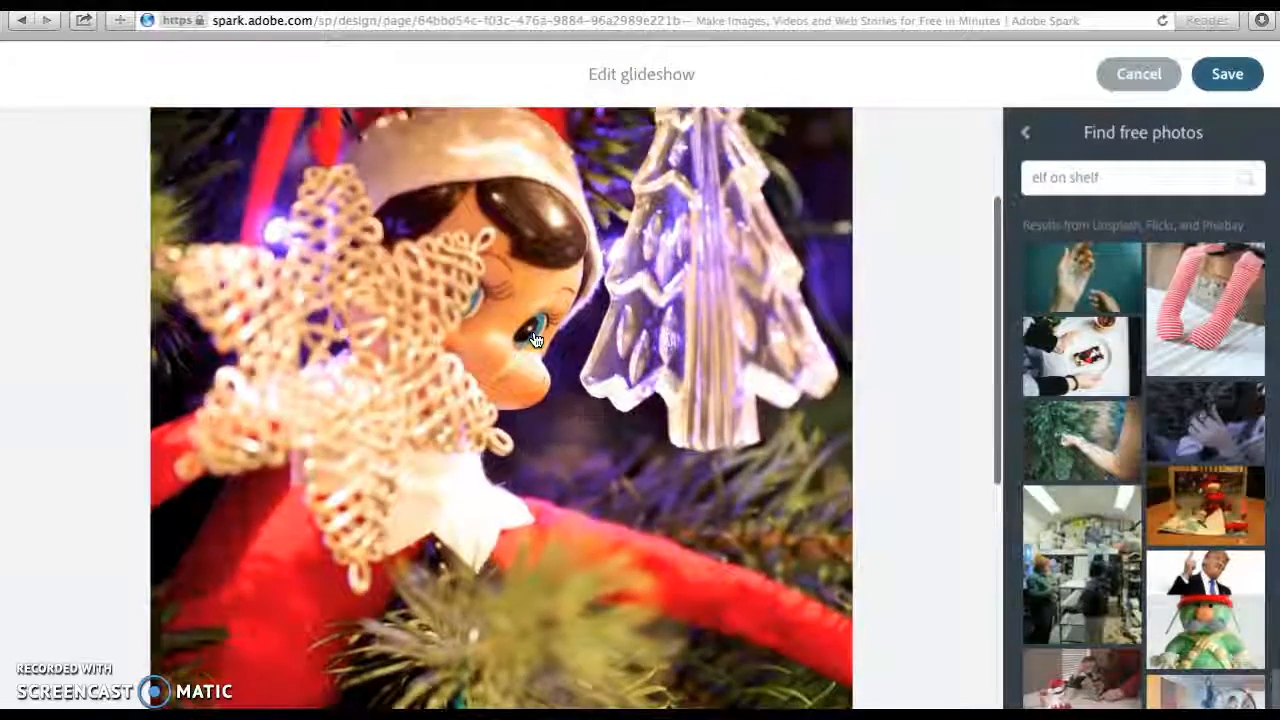
scroll(494, 402, down, 3)
click(562, 512)
scroll(562, 512, down, 2)
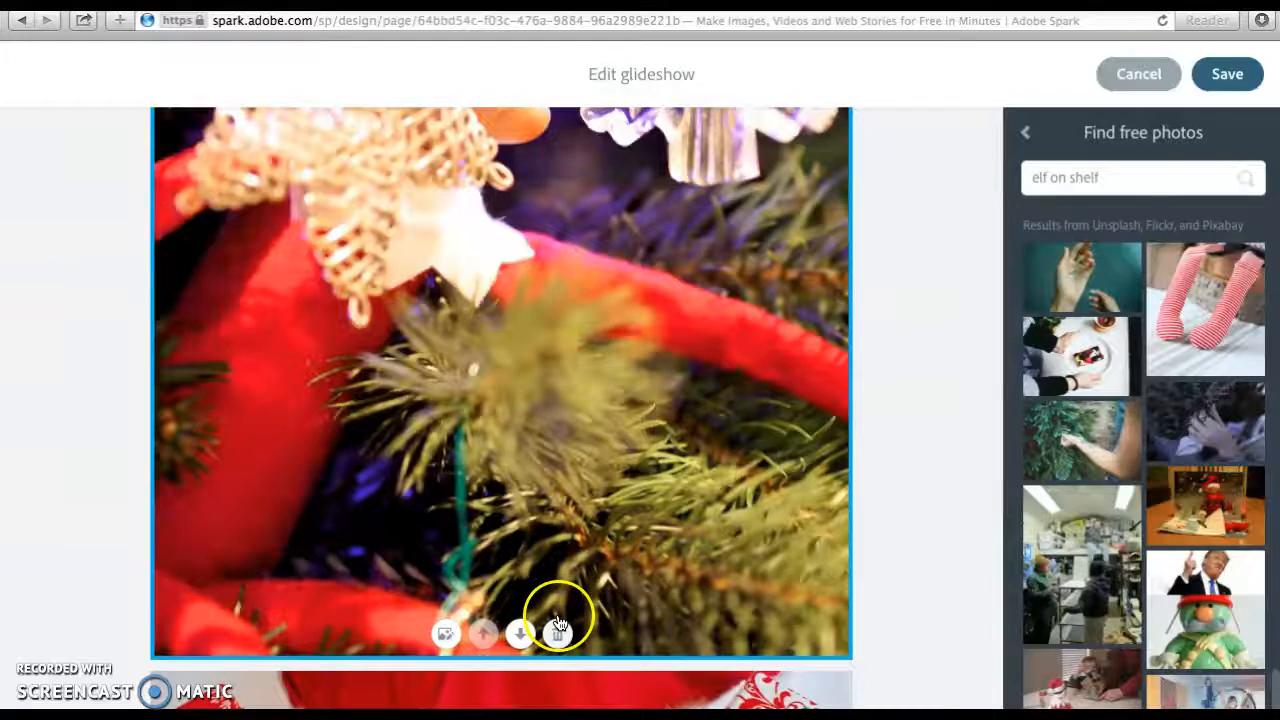
click(1228, 76)
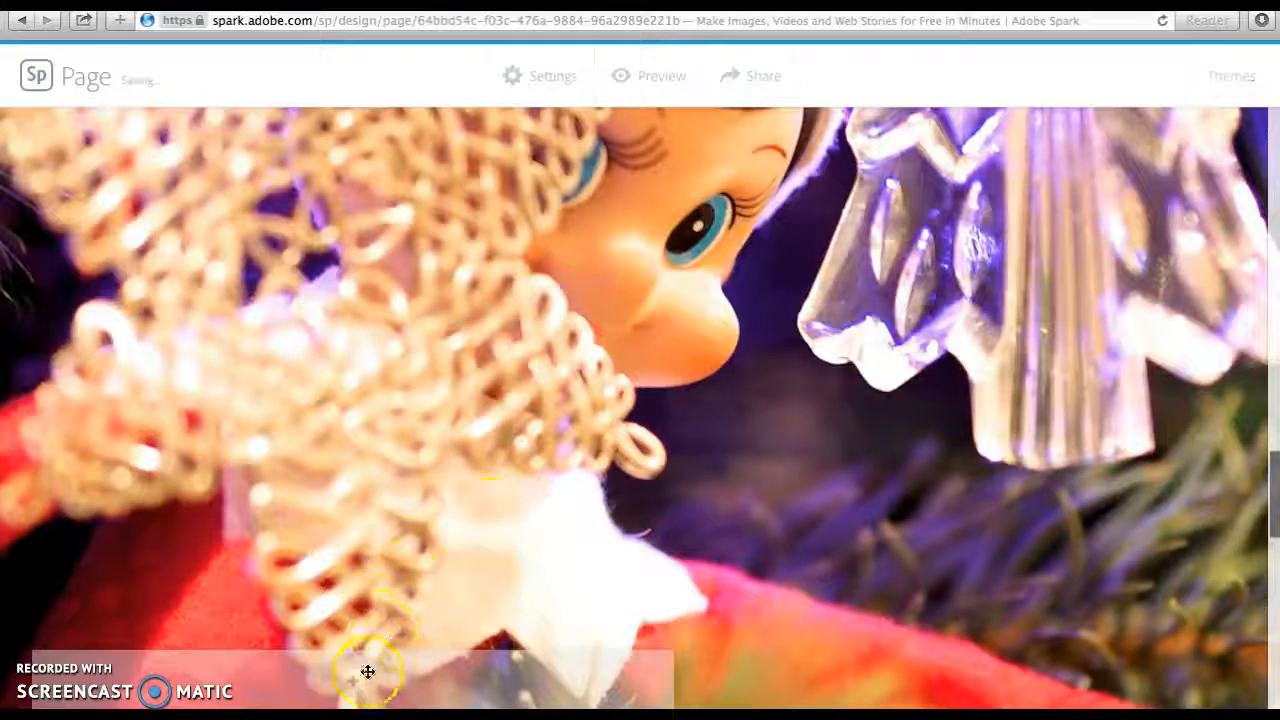
Step: Add a text caption over the elf photo announcing that the elf "Jingle will be there!"
click(352, 681)
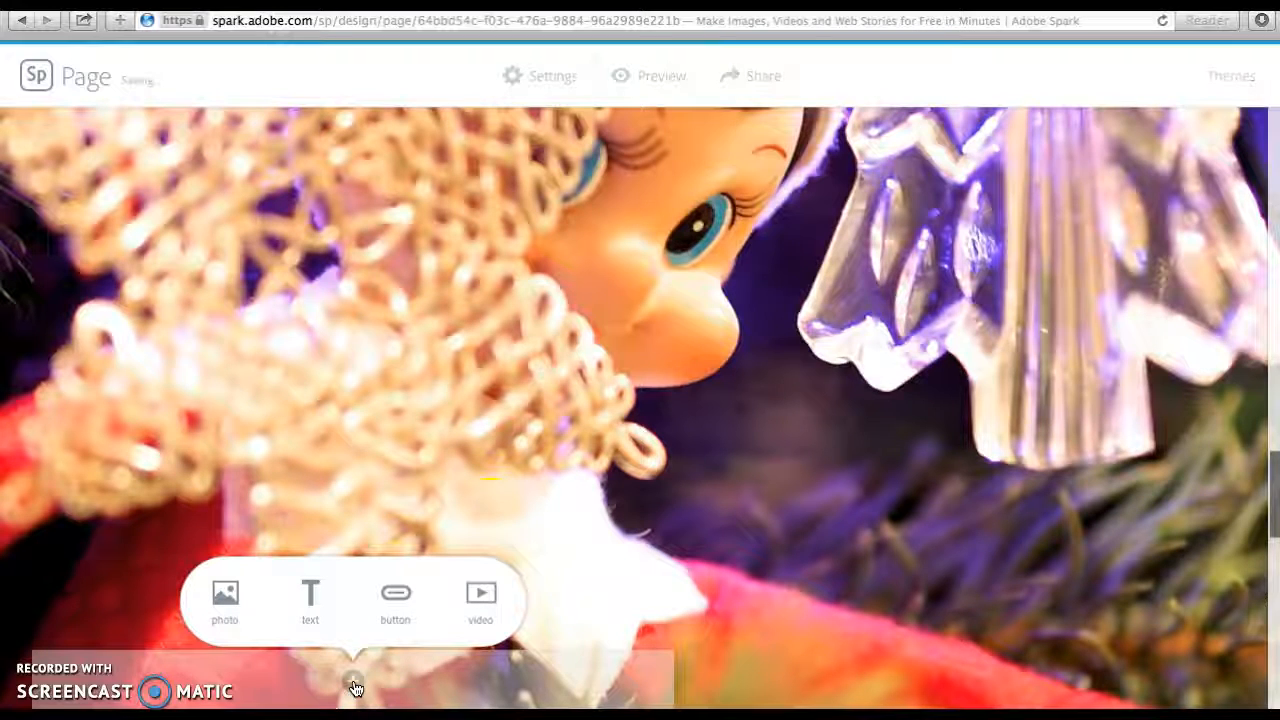
click(312, 612)
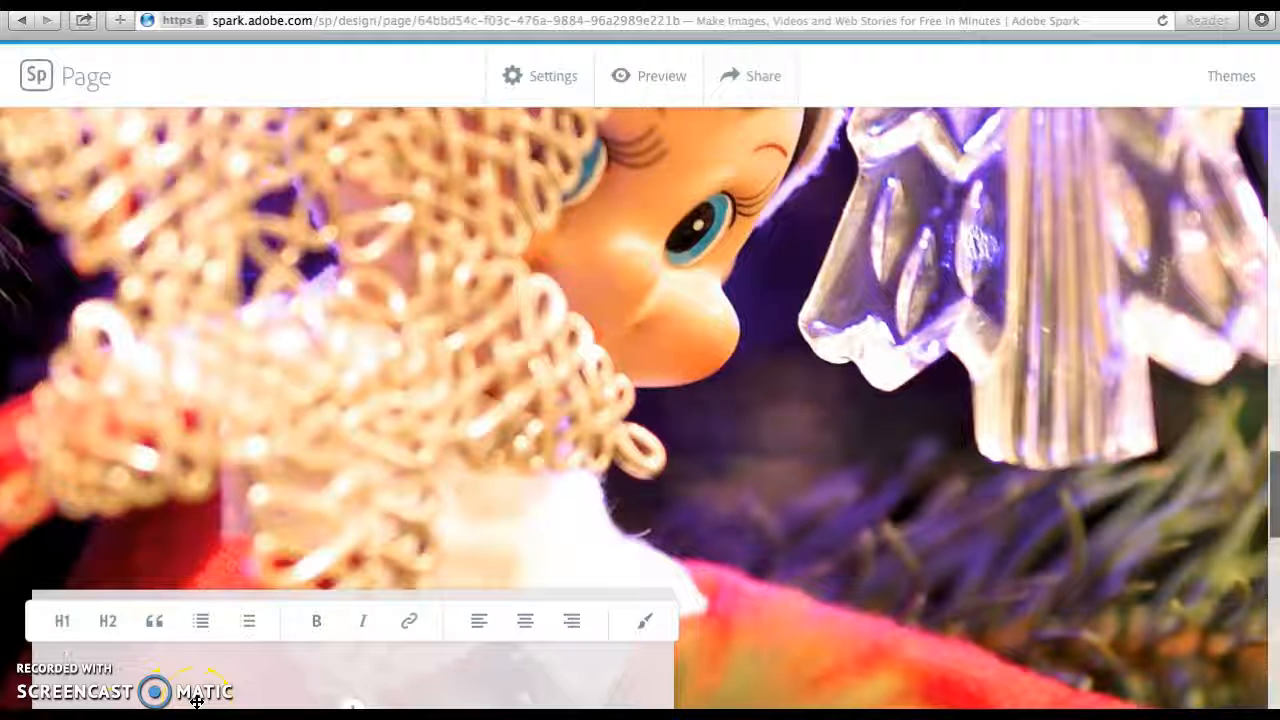
text(M)
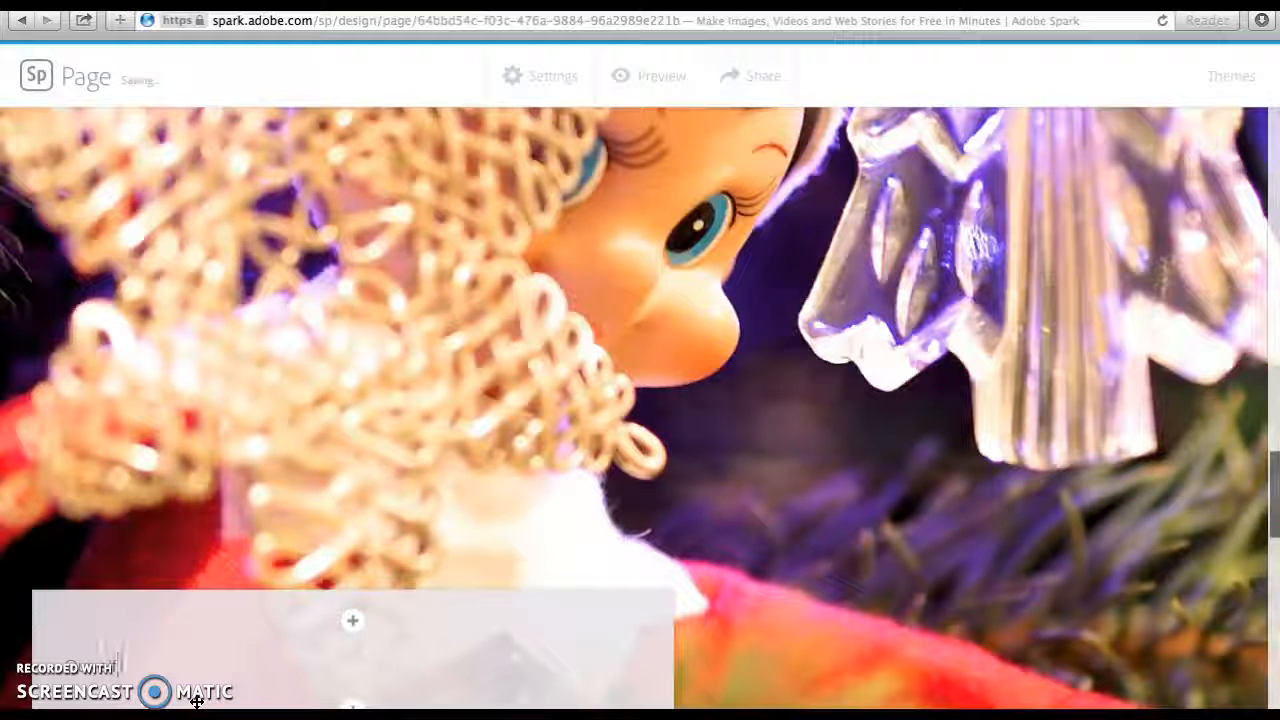
text(ll be there!)
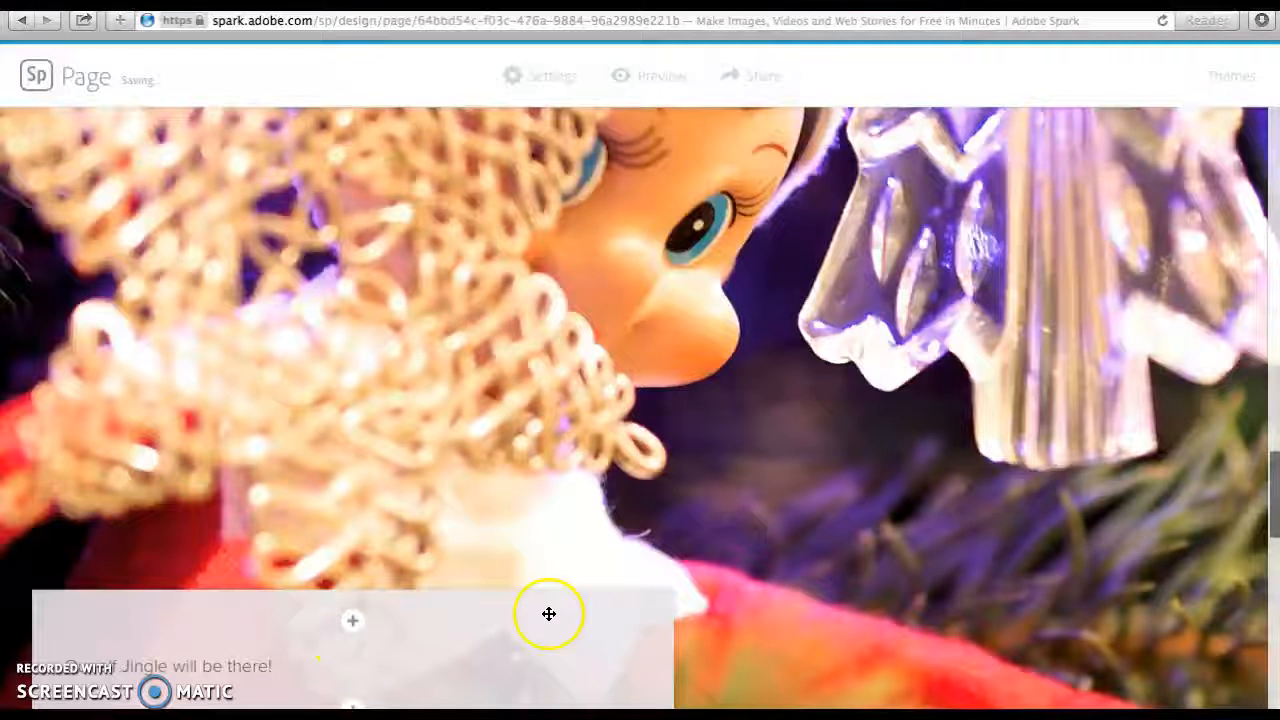
Step: Set the elf photo's focal point on the elf's face, between its eyes, and save it
click(578, 543)
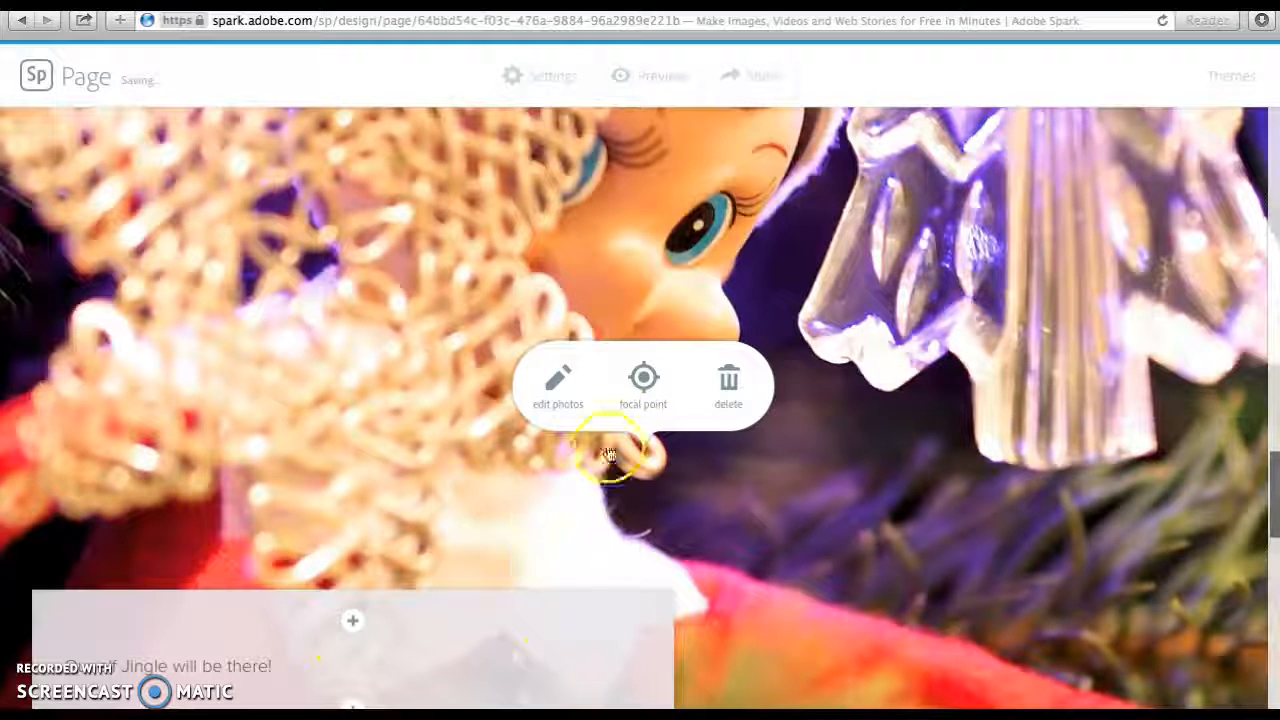
click(643, 388)
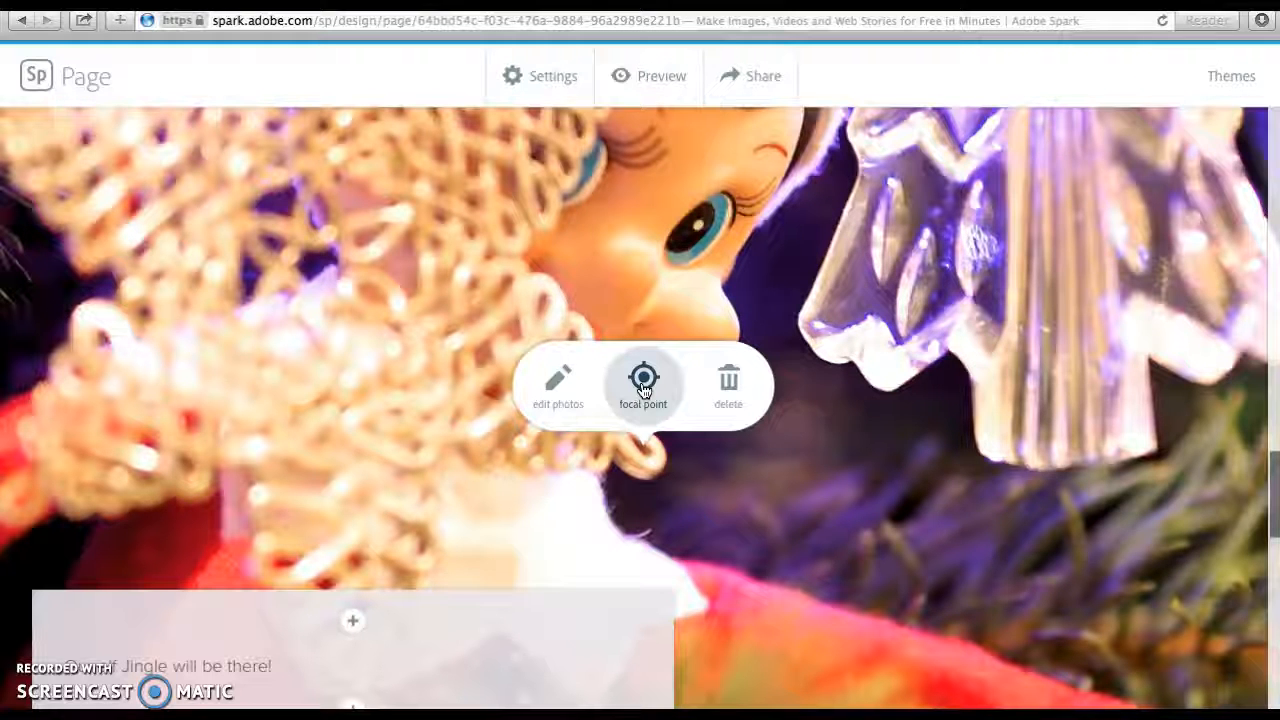
click(644, 390)
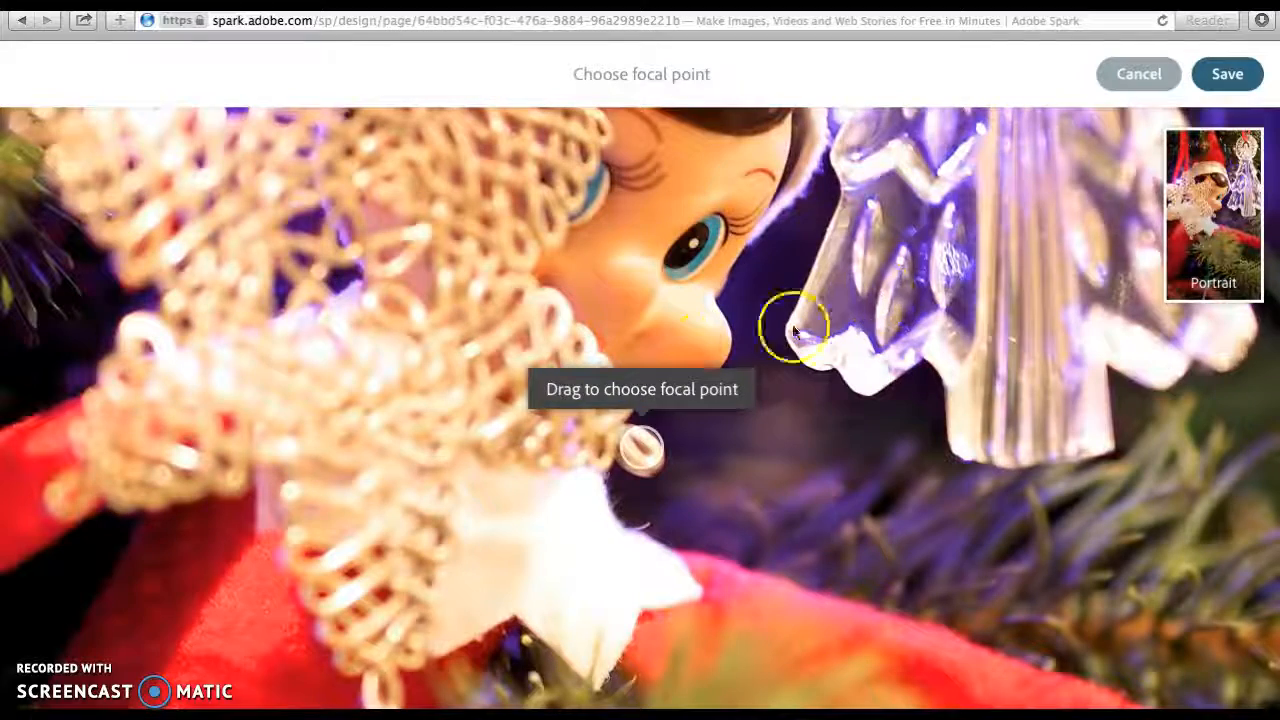
drag(642, 453, 644, 372)
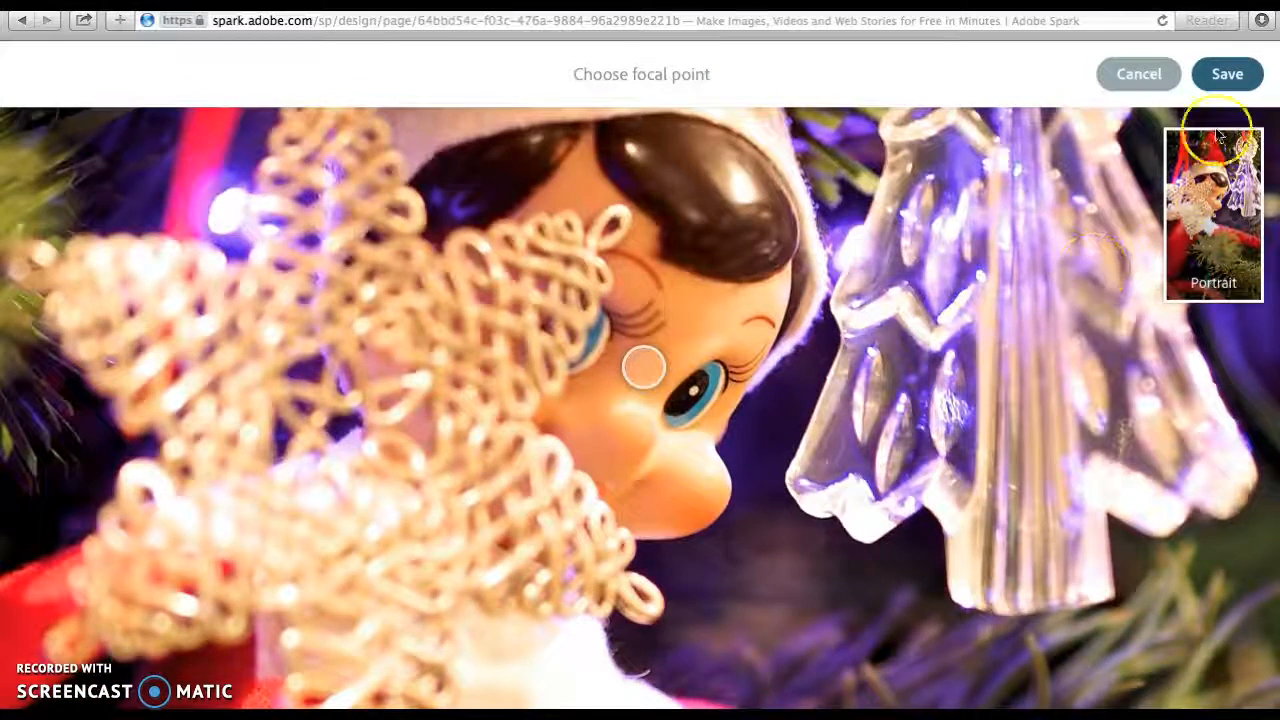
click(1227, 74)
scroll(1000, 543, down, 10)
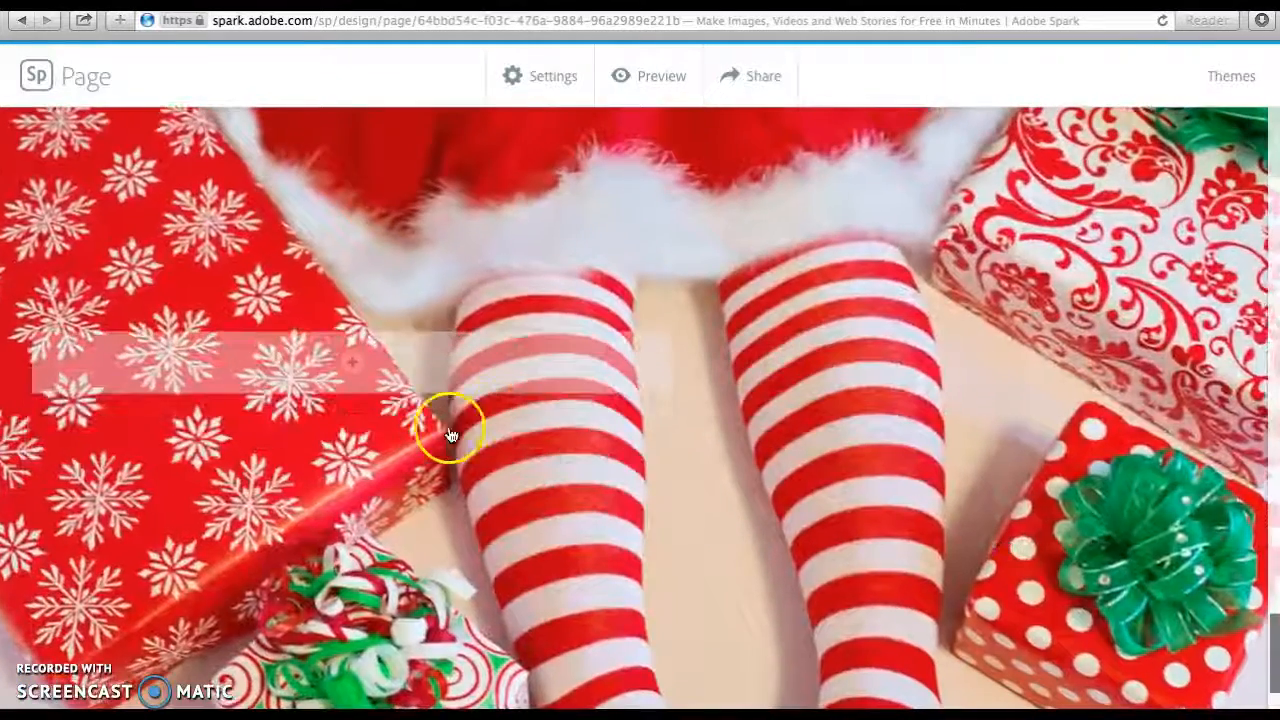
Step: Add a text caption over the striped stockings photo reading "We will be exchanging gifts! Hope to see you there!"
click(354, 362)
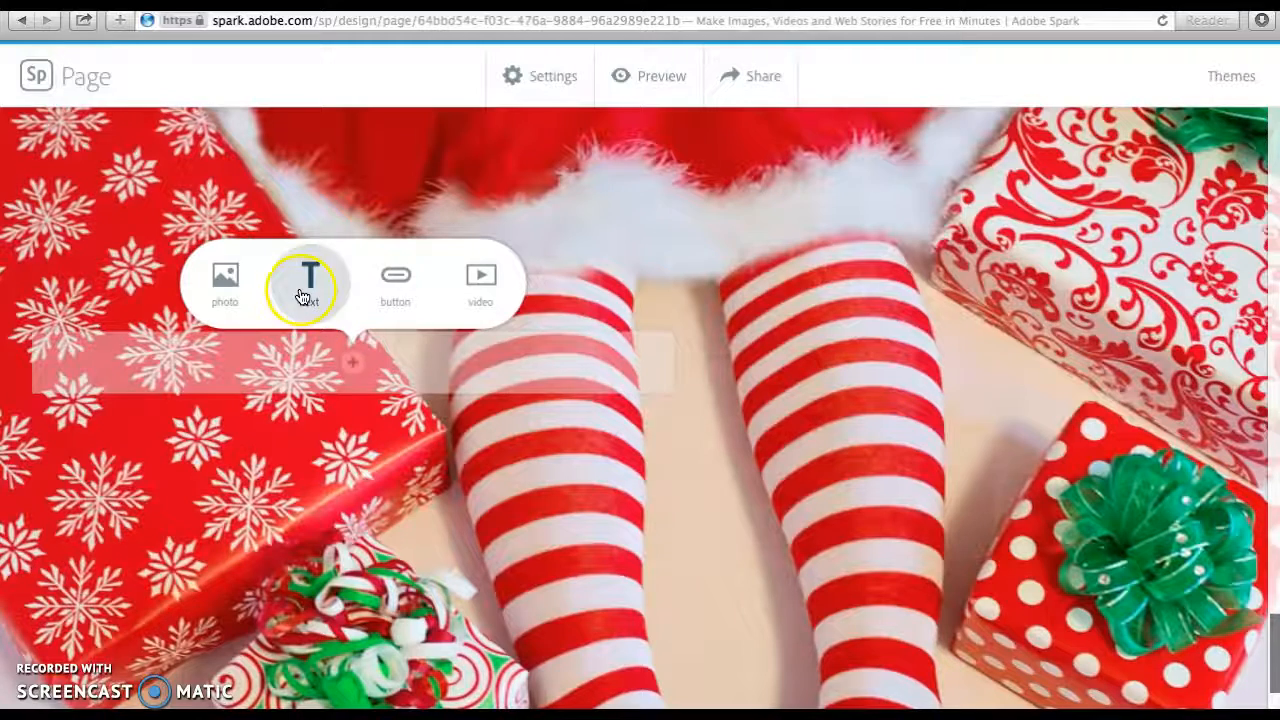
click(310, 283)
text(We)
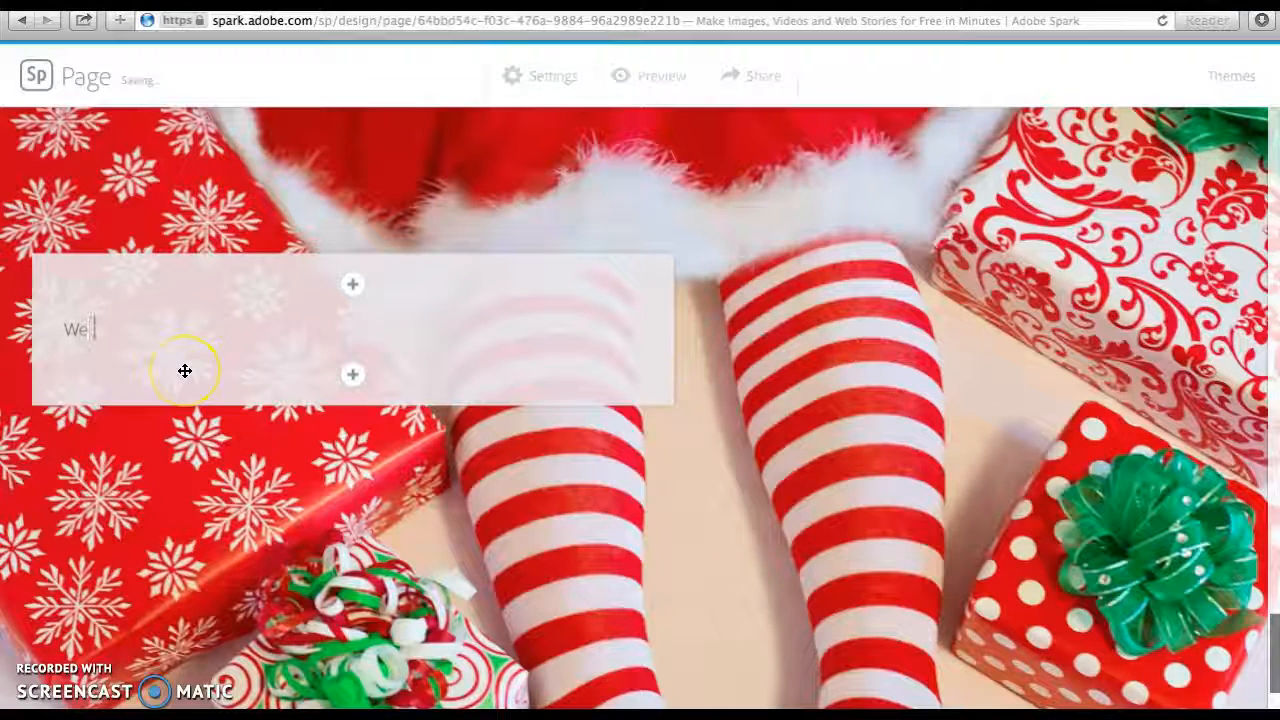
text( will be exchan)
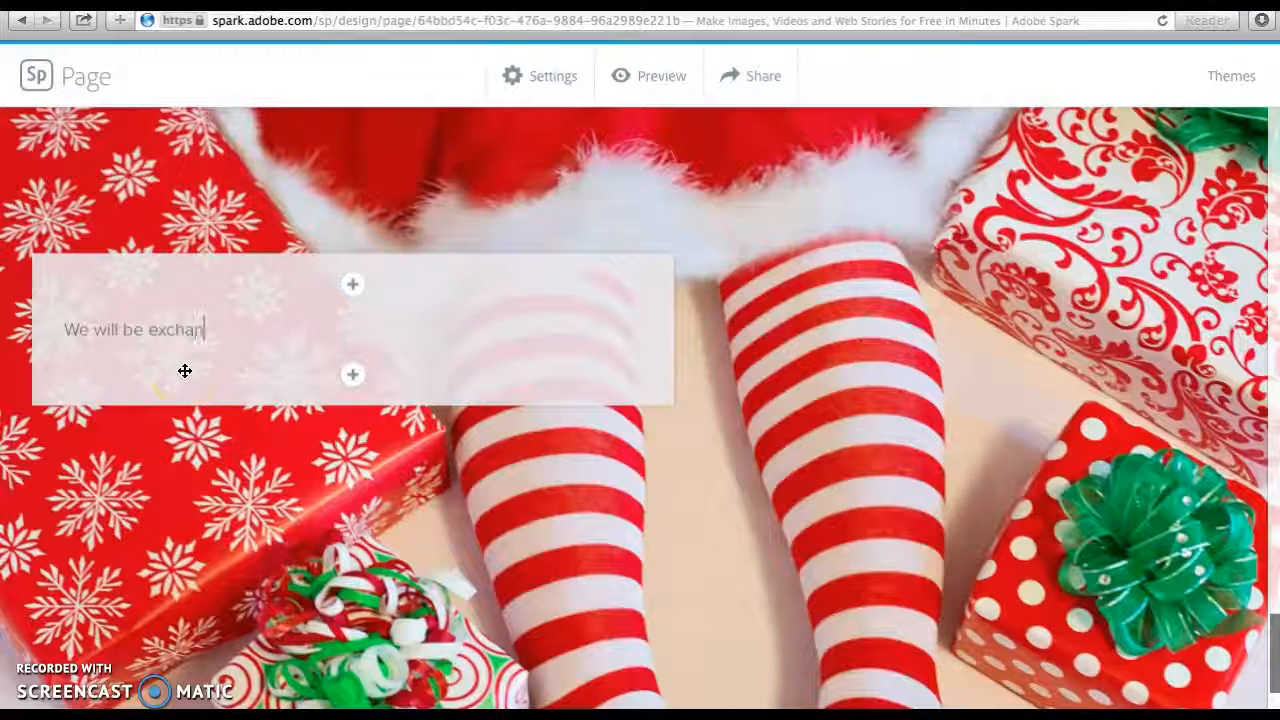
text(ging gifts! )
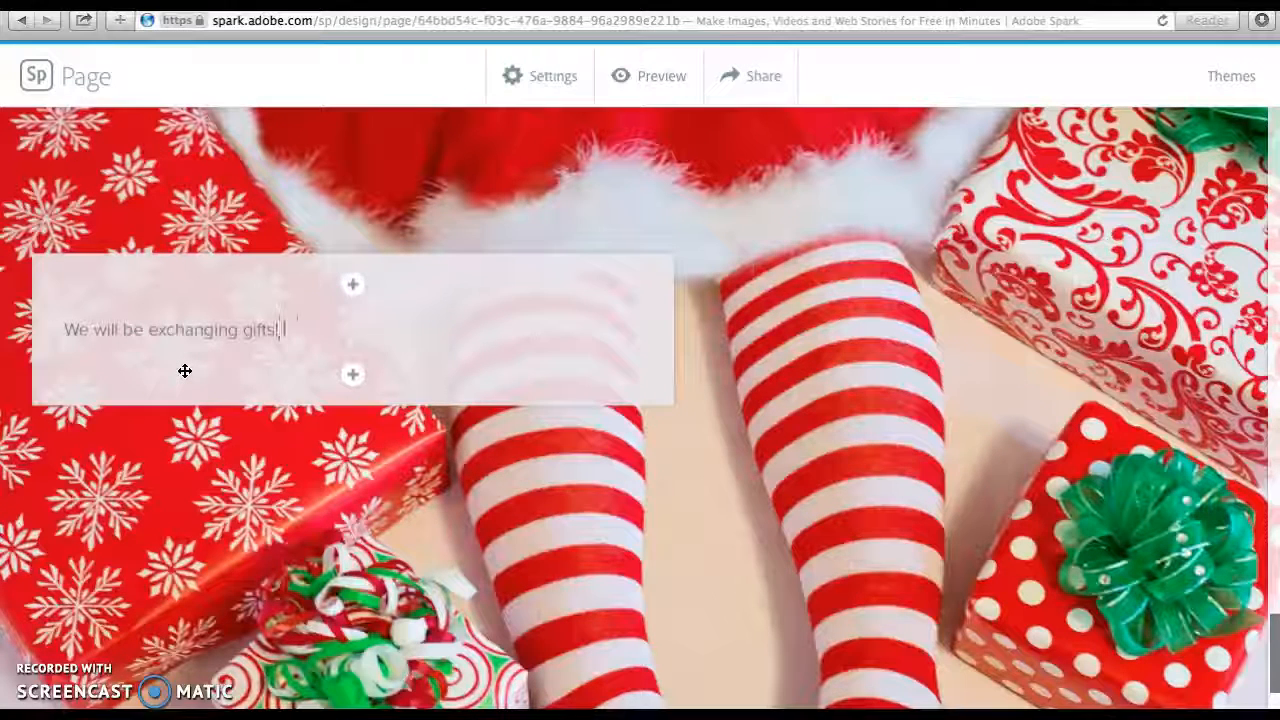
text(Hope to see you there)
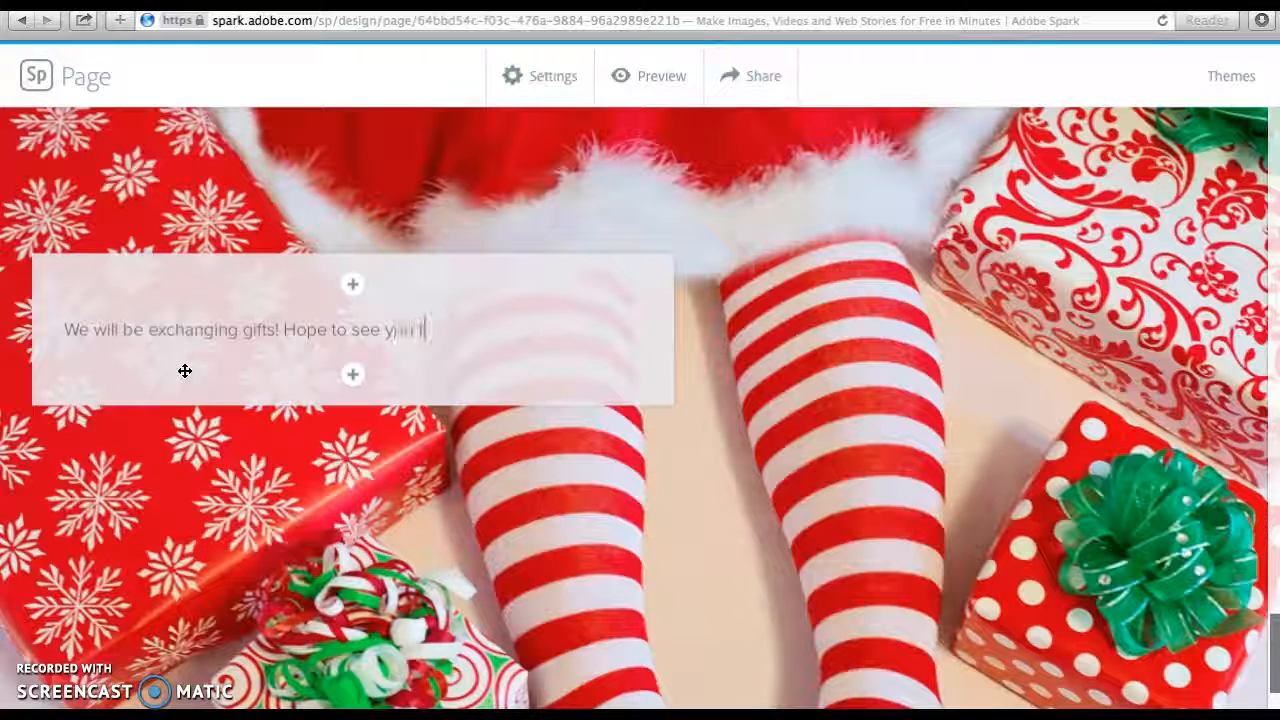
text(!)
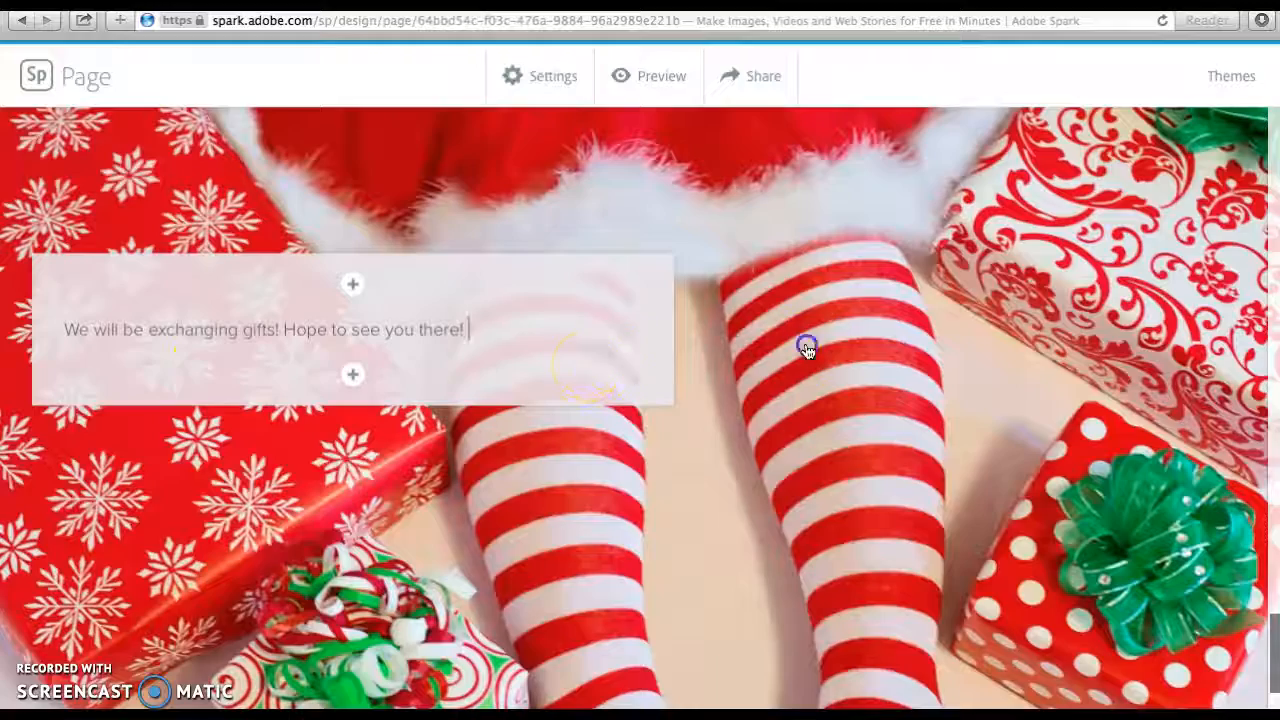
Step: Set the stockings photo's focal point on the green bow of the polka-dot gift and save it
click(808, 349)
click(648, 558)
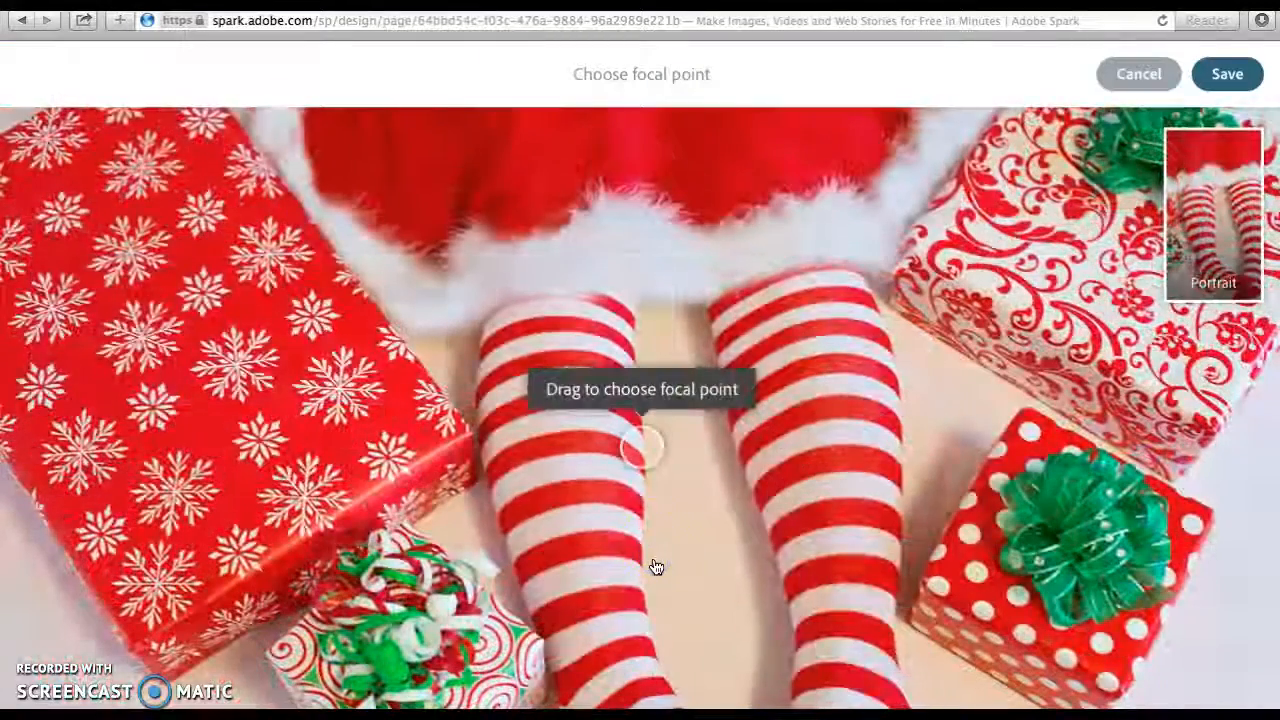
drag(636, 448, 1057, 529)
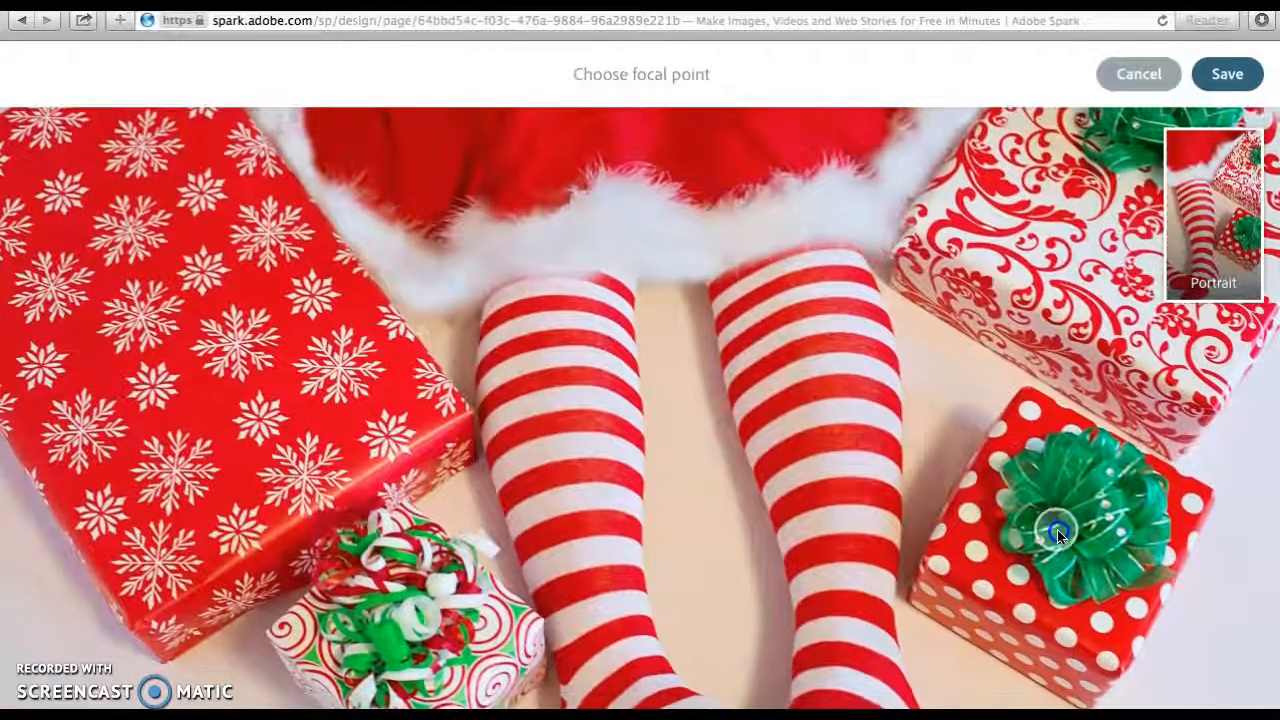
click(1229, 76)
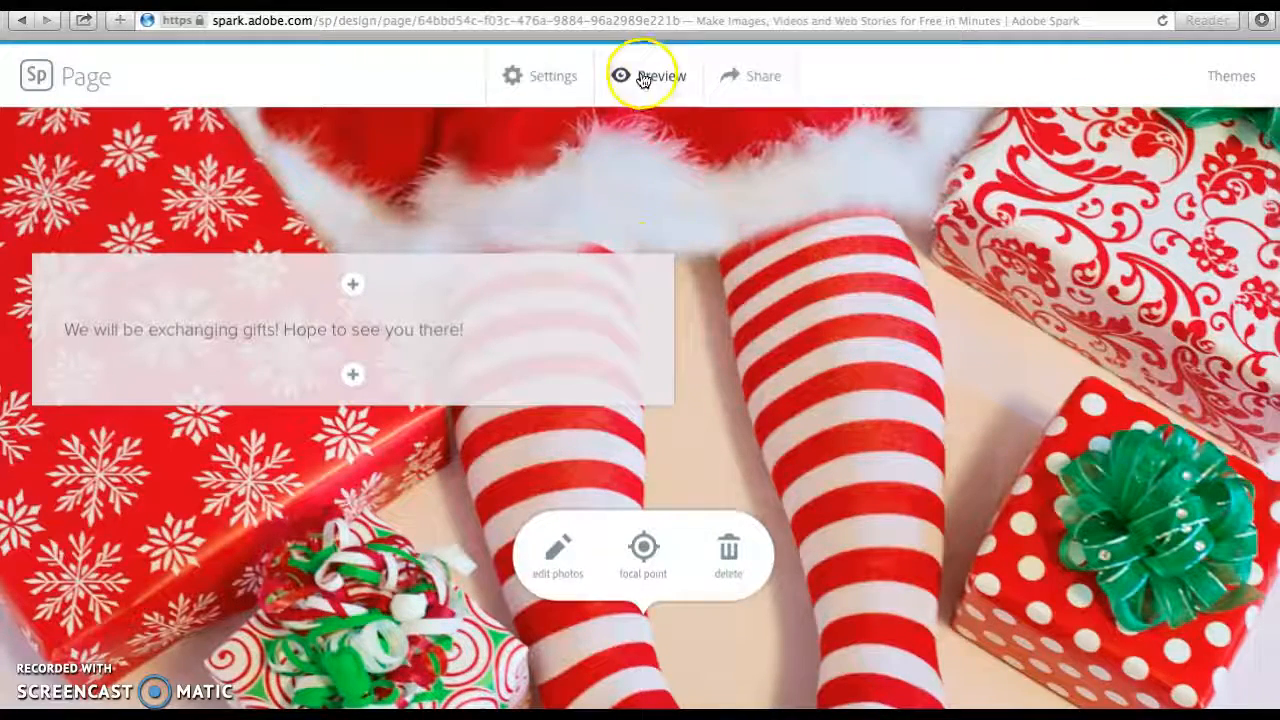
Step: Preview the whole page from the title through the captioned glideshow to the credits, and return to editing
click(629, 77)
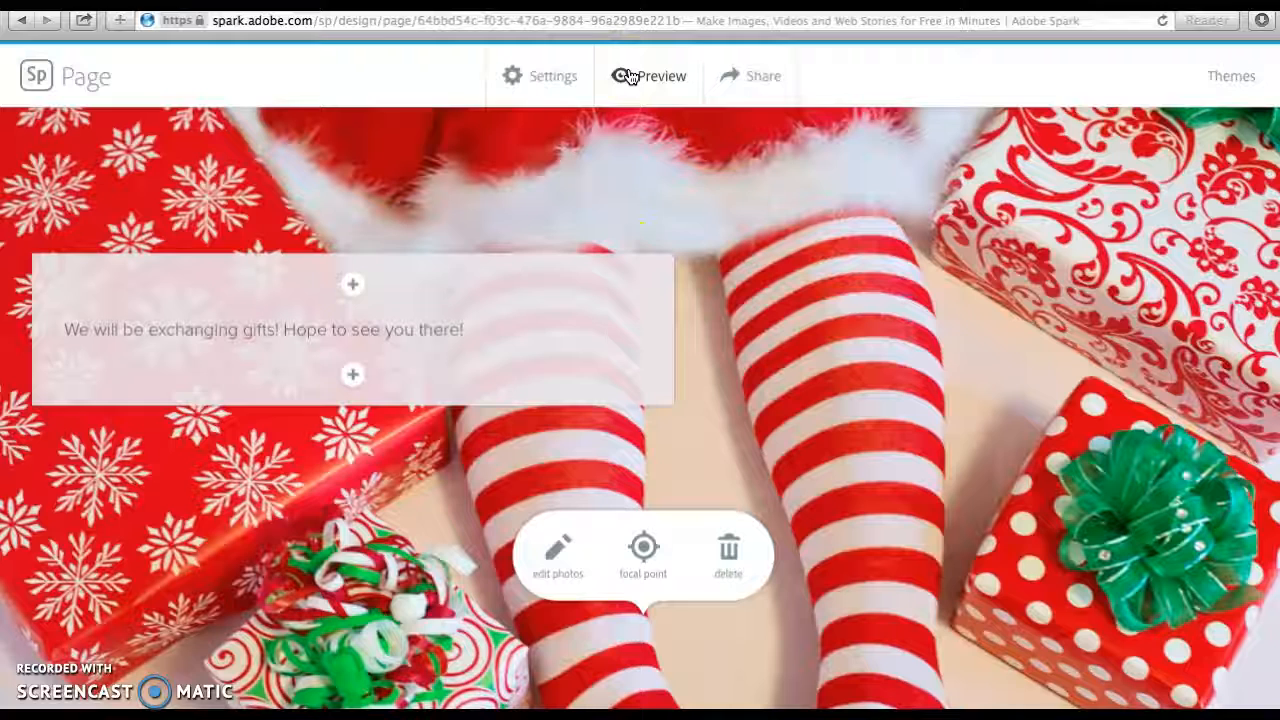
click(629, 77)
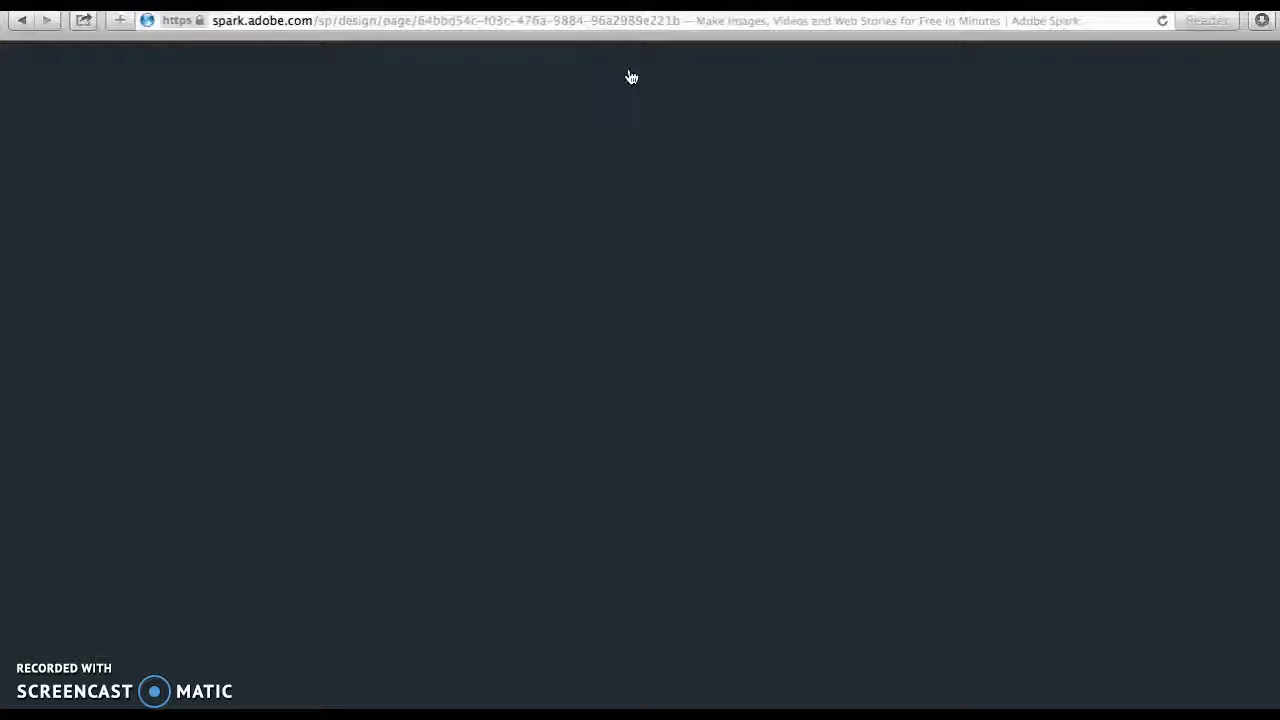
click(632, 127)
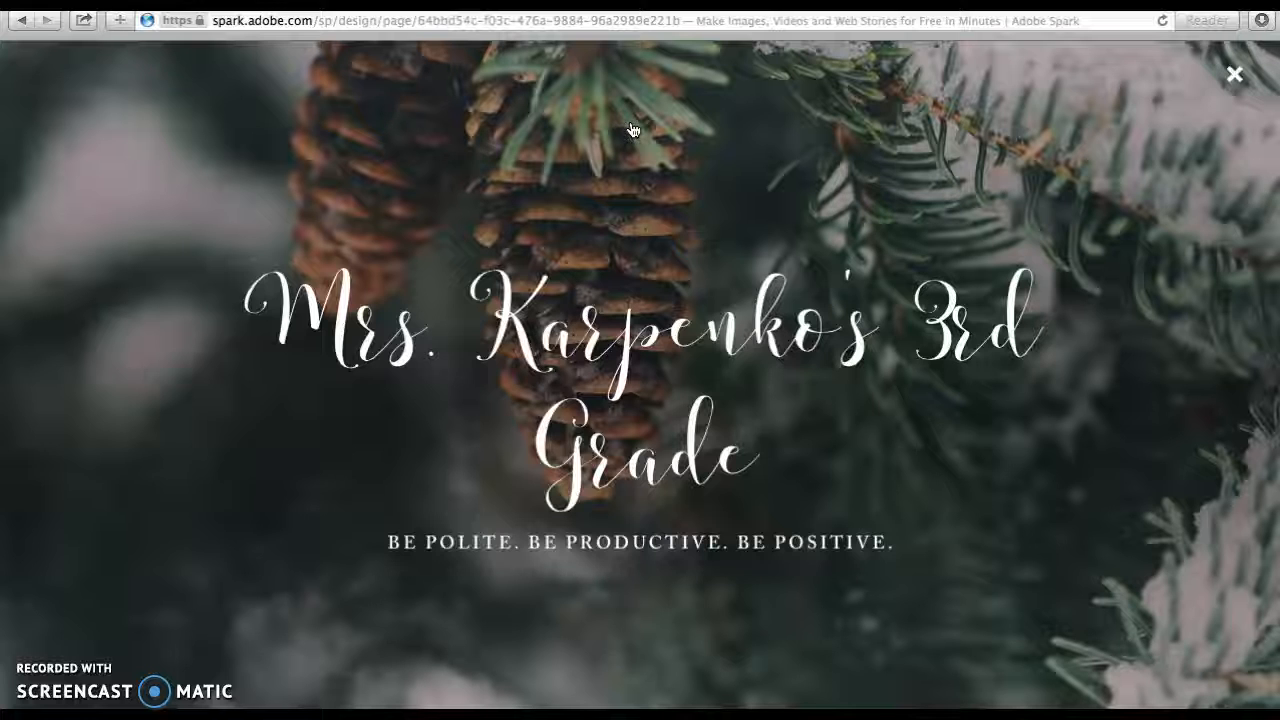
scroll(636, 440, down, 10)
scroll(640, 447, down, 15)
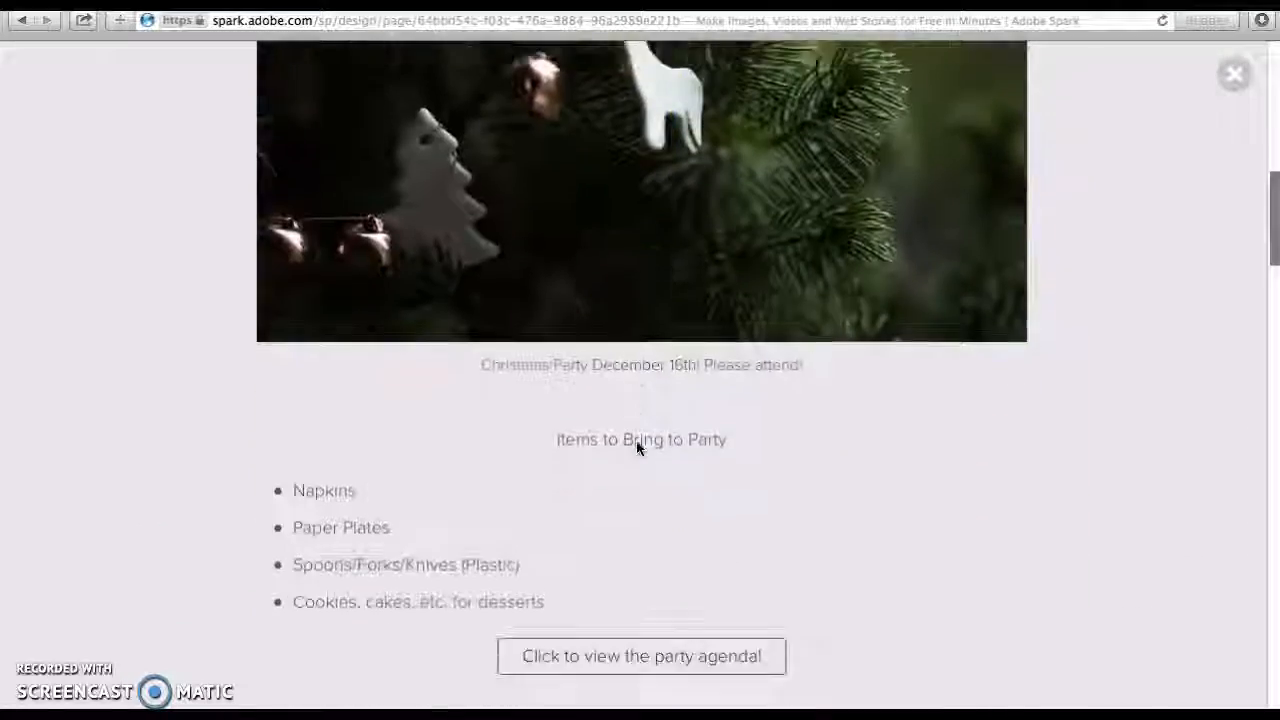
scroll(636, 447, down, 10)
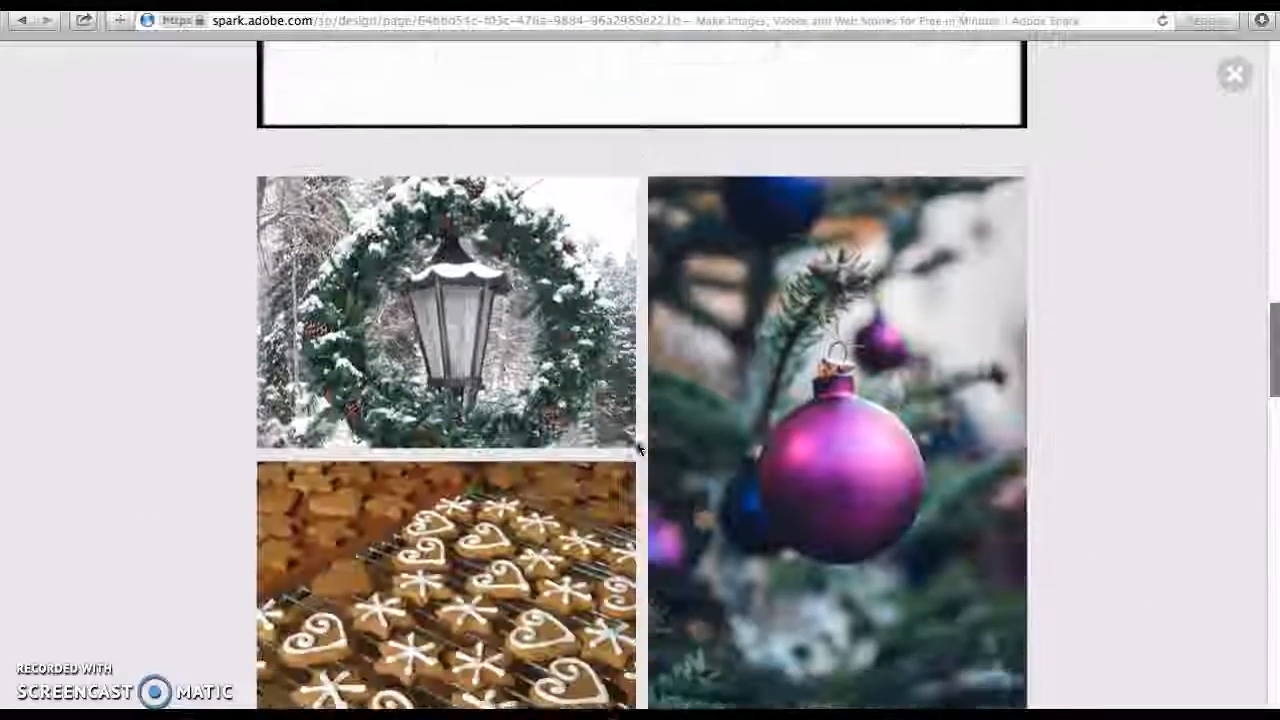
scroll(636, 447, down, 5)
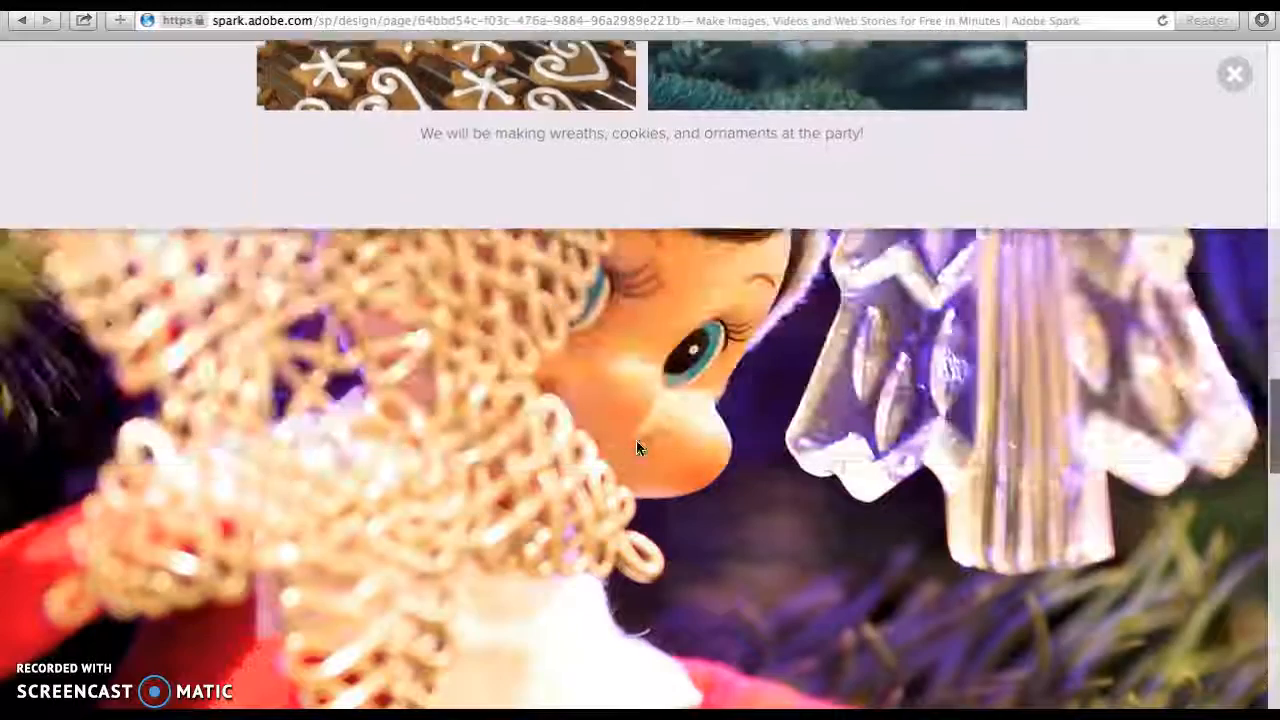
scroll(636, 447, down, 4)
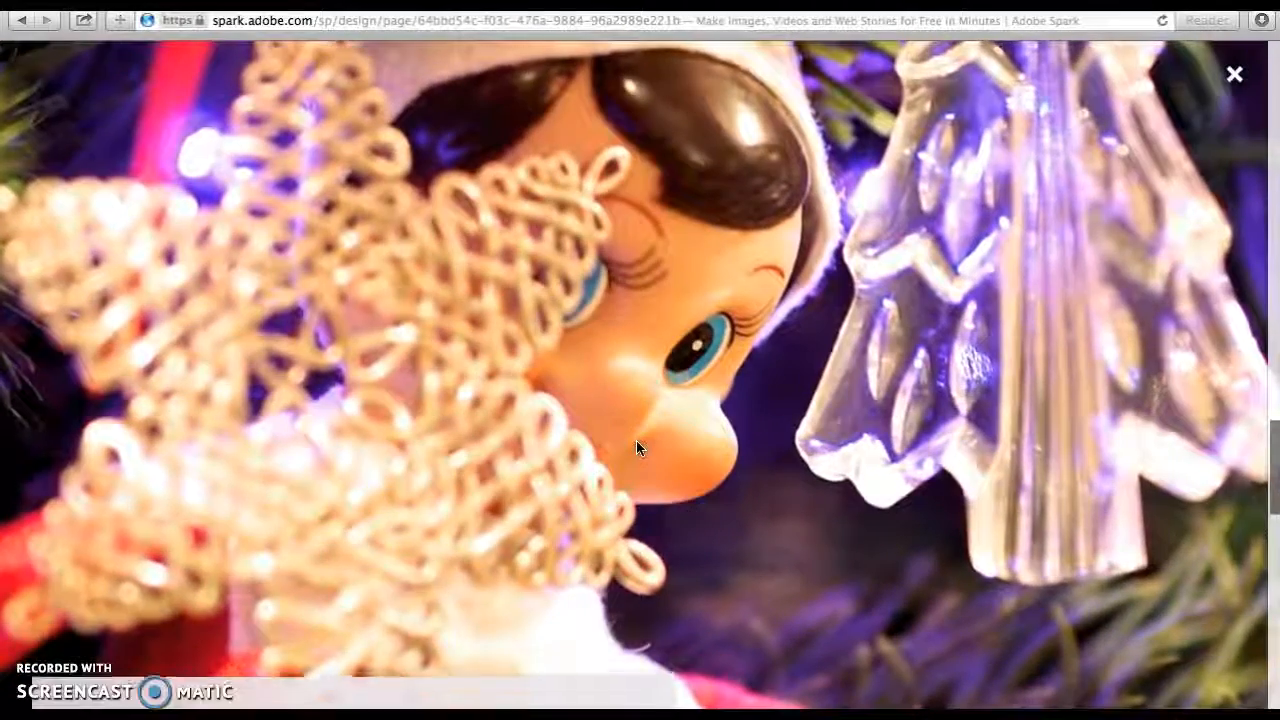
scroll(636, 447, down, 3)
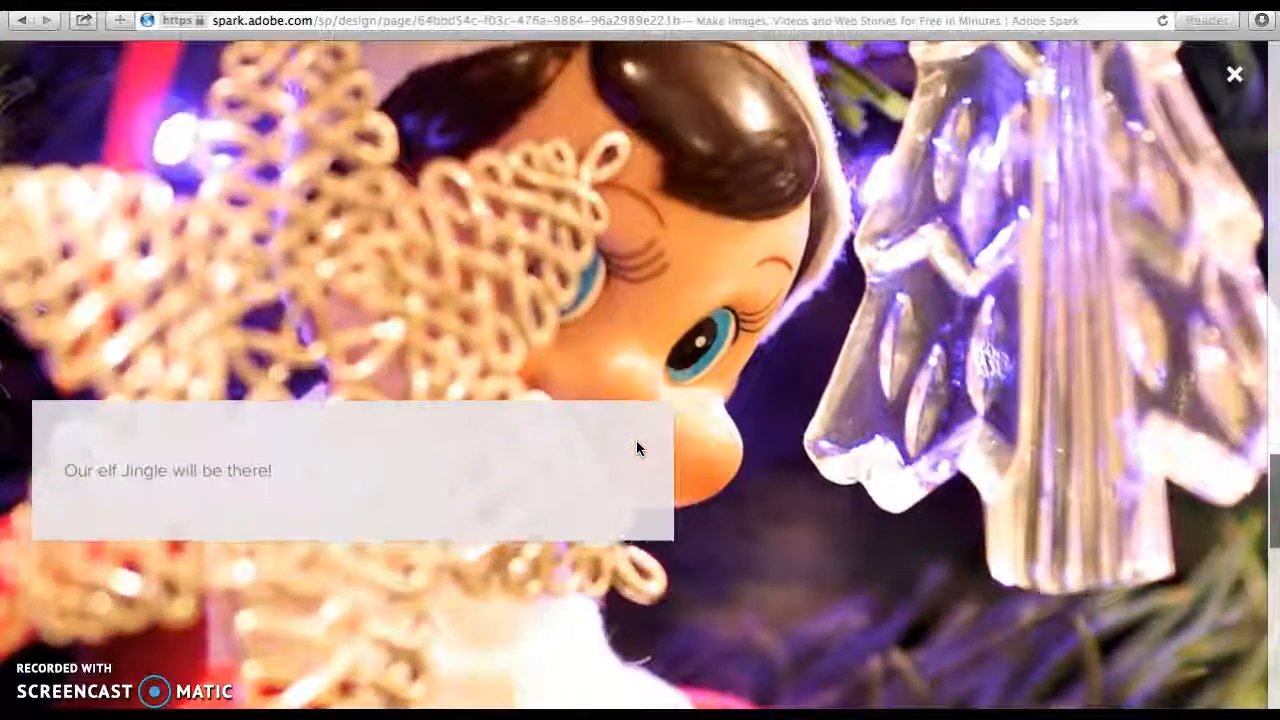
scroll(596, 544, down, 5)
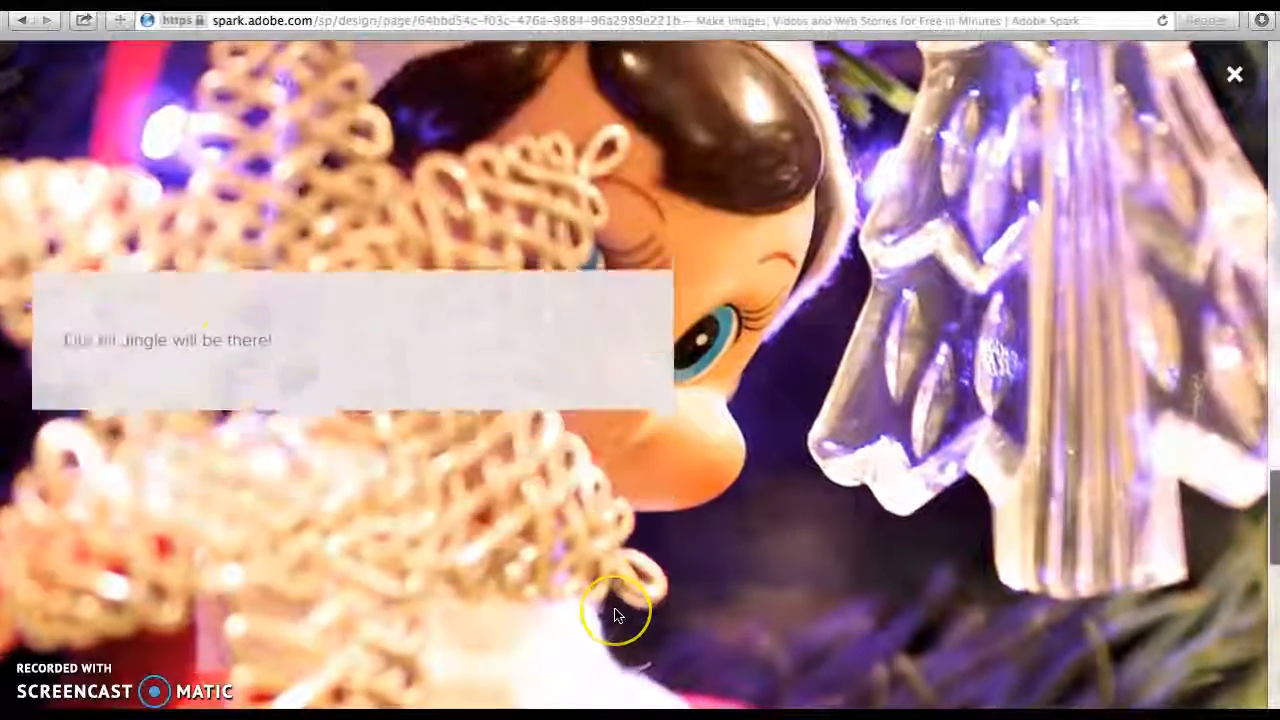
scroll(614, 615, down, 8)
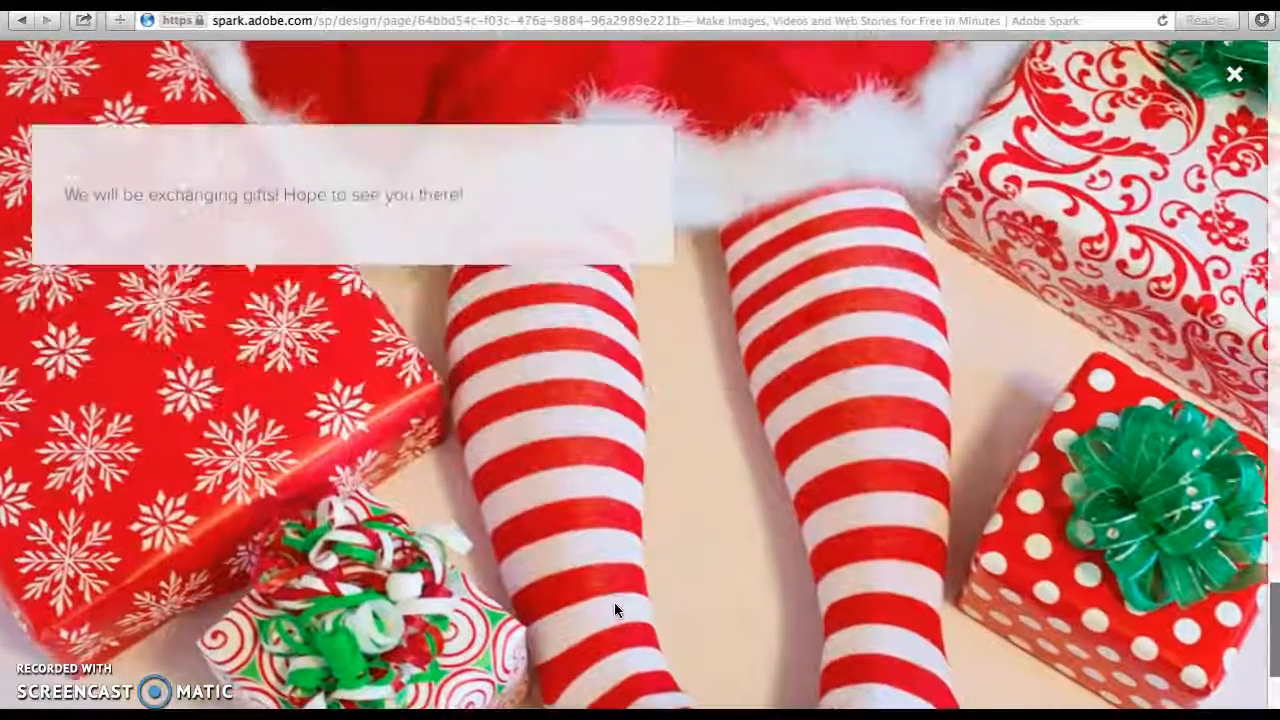
click(555, 580)
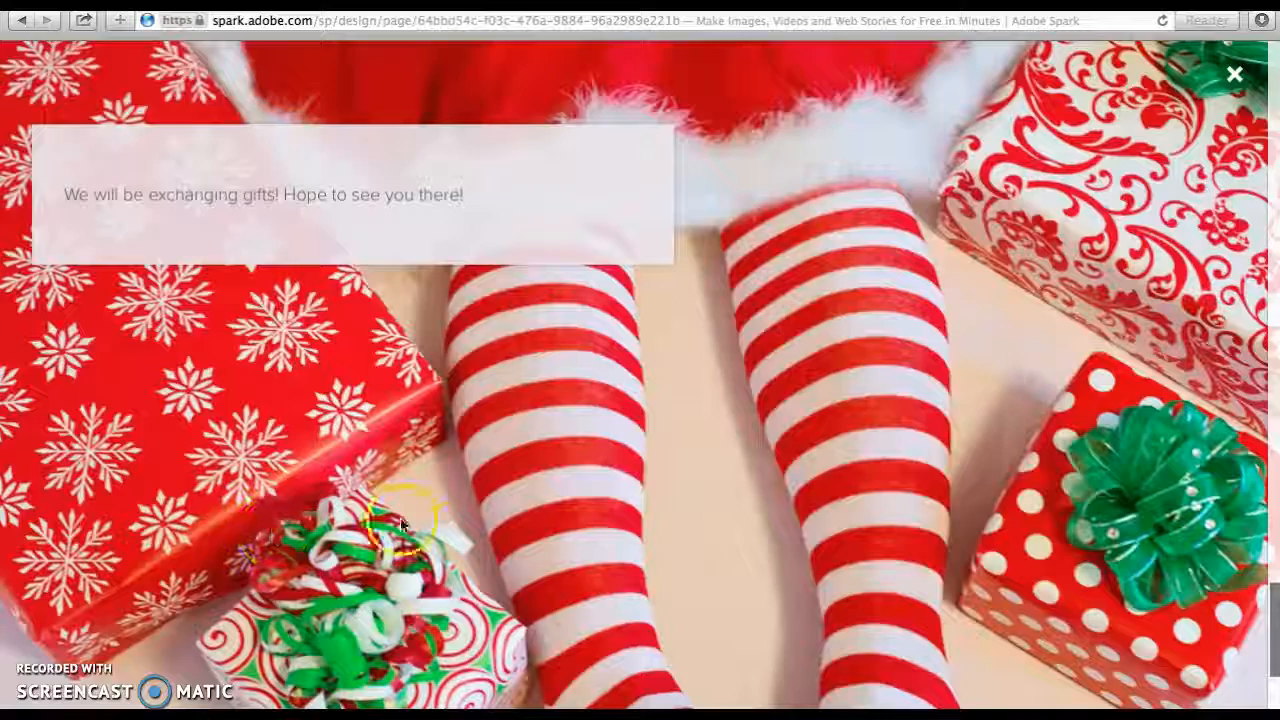
click(455, 532)
scroll(454, 534, down, 3)
scroll(454, 540, down, 3)
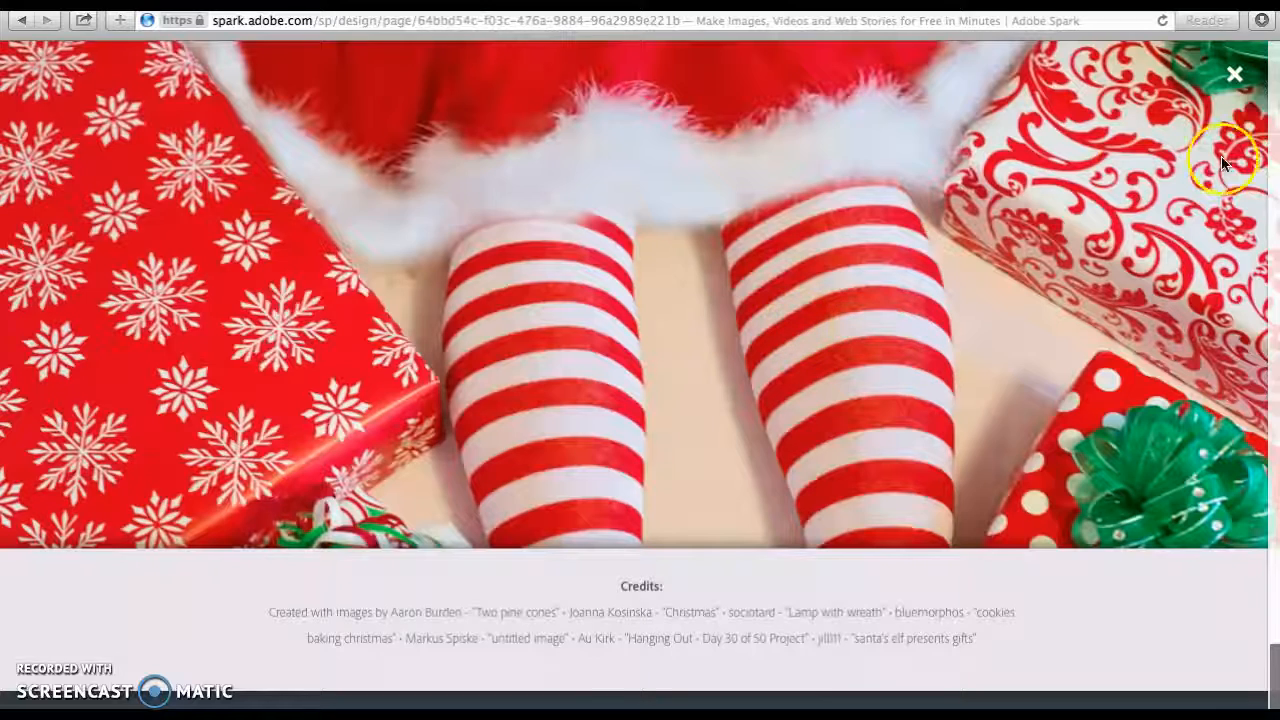
click(1235, 77)
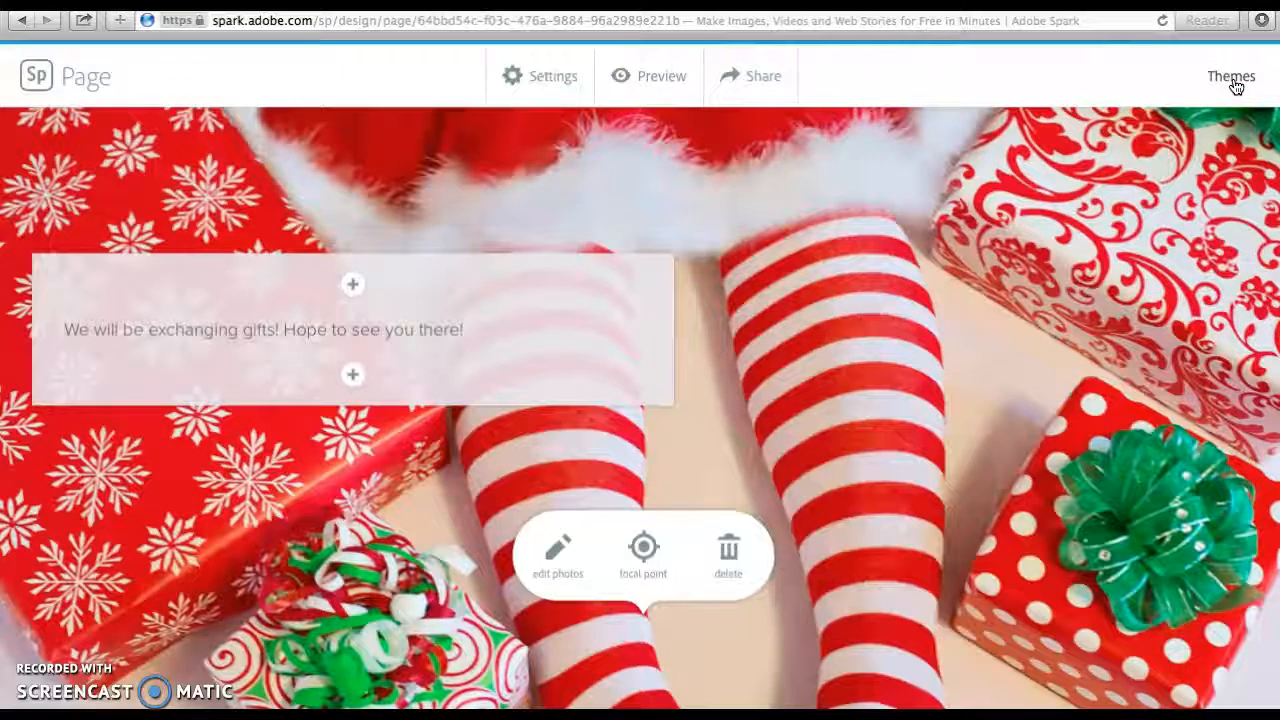